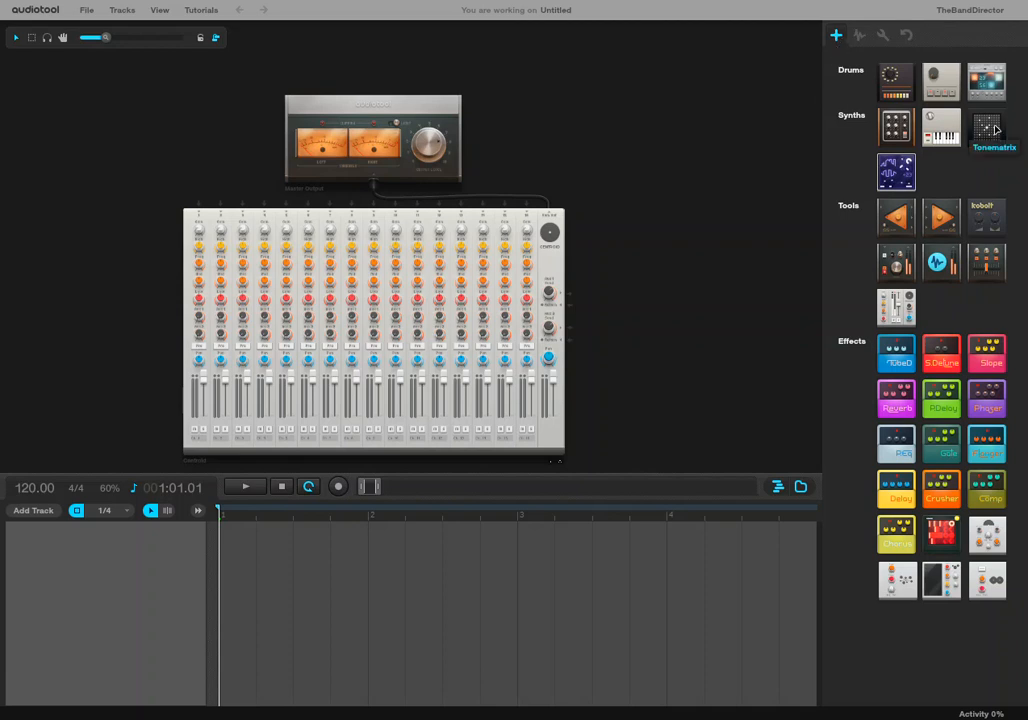
- Add a Tonematrix synth beside the Centroid mixer and start playback
left_click_drag(995, 128, 647, 292)
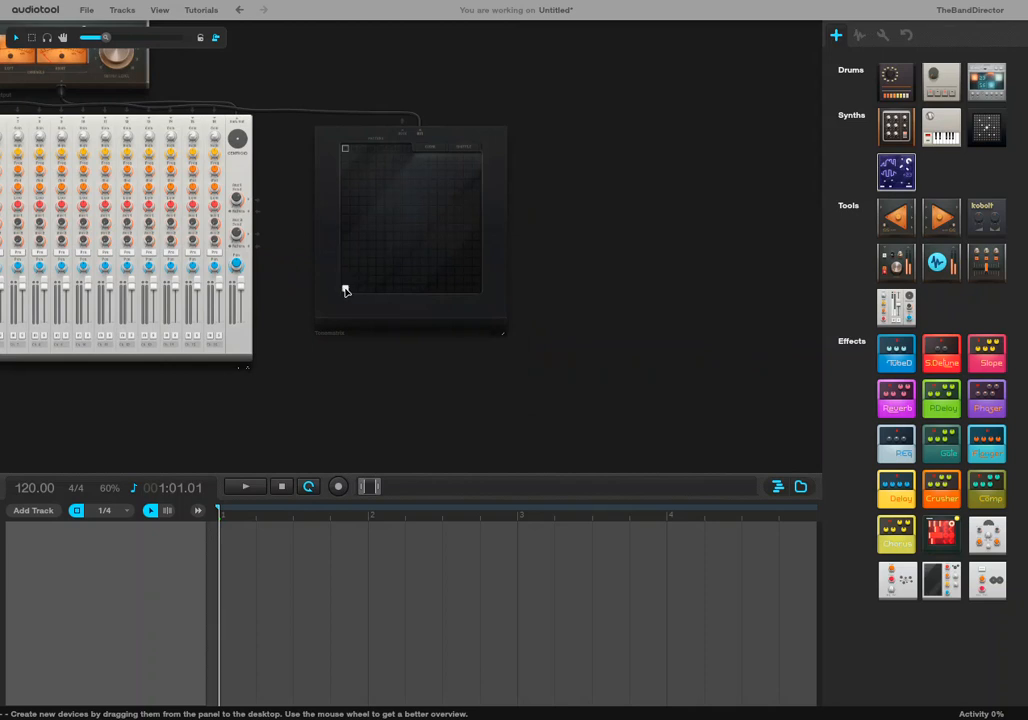
left_click(243, 493)
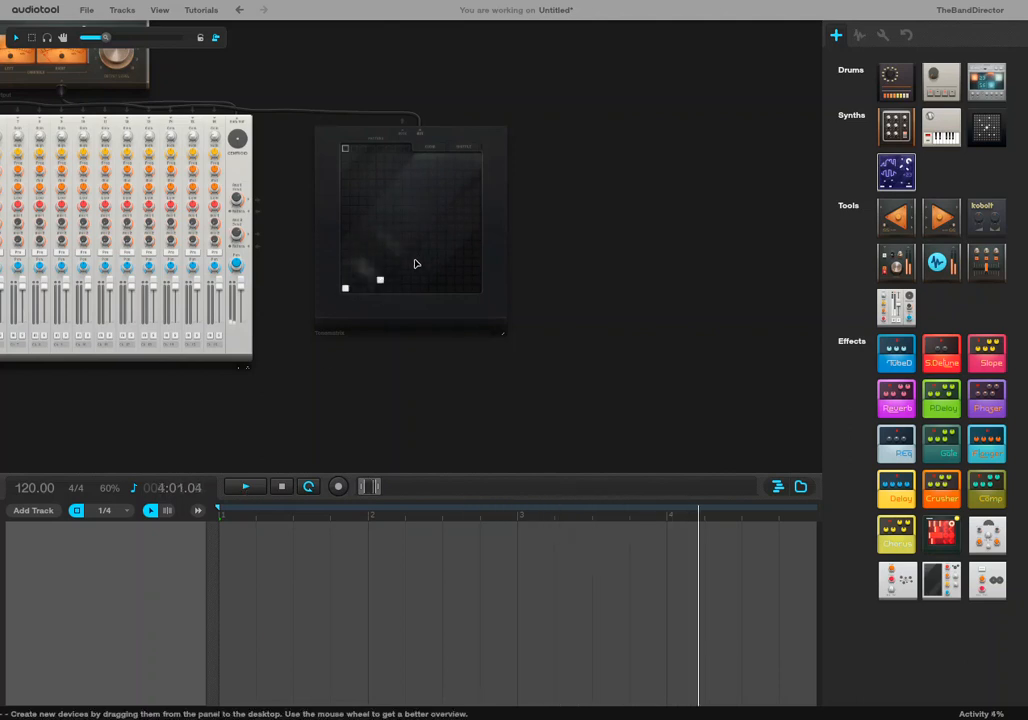
- Fill the Tonematrix's first pattern with a rising diagonal of notes, one per column from bottom row to top row
left_click(355, 281)
left_click(380, 281)
left_click(363, 271)
left_click(372, 264)
left_click(380, 253)
left_click(389, 245)
left_click(397, 236)
left_click(406, 227)
left_click(415, 218)
left_click(424, 210)
left_click(433, 201)
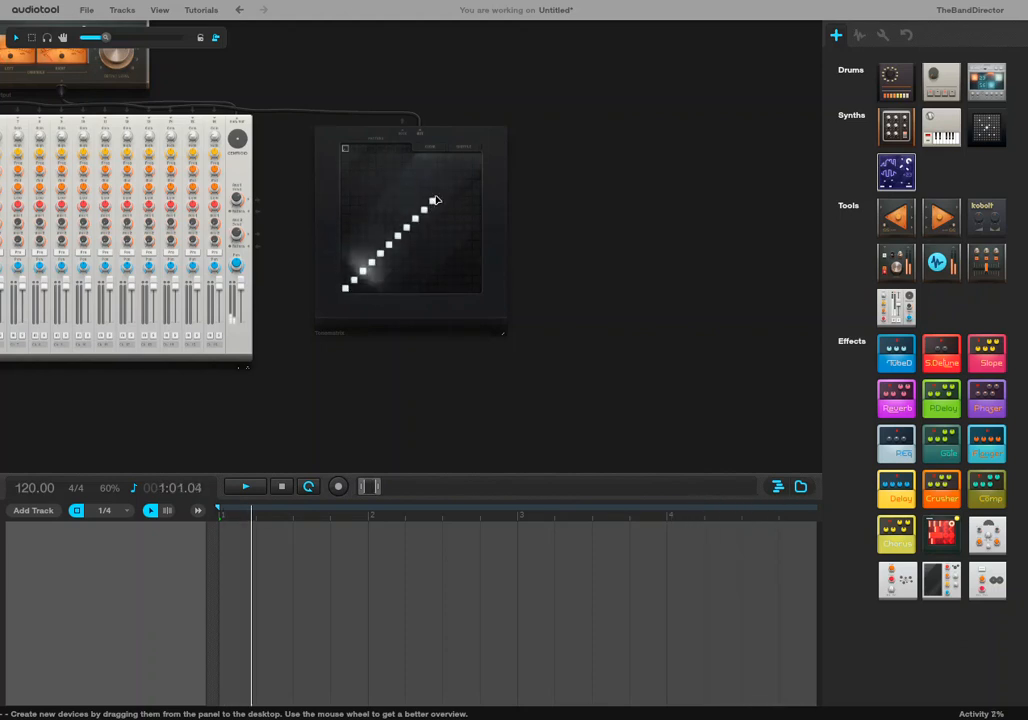
left_click(441, 192)
left_click(450, 183)
left_click(459, 175)
left_click(468, 166)
left_click(477, 157)
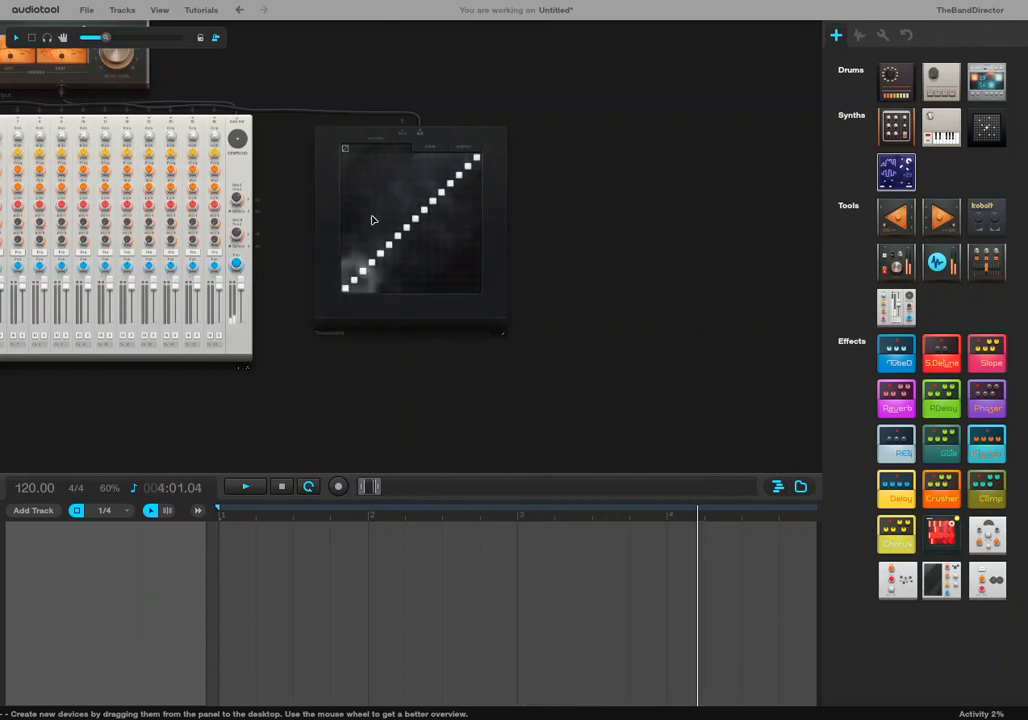
- Stop playback and copy the Tonematrix's first pattern to a track at bar 1
right_click(329, 213)
left_click(325, 189)
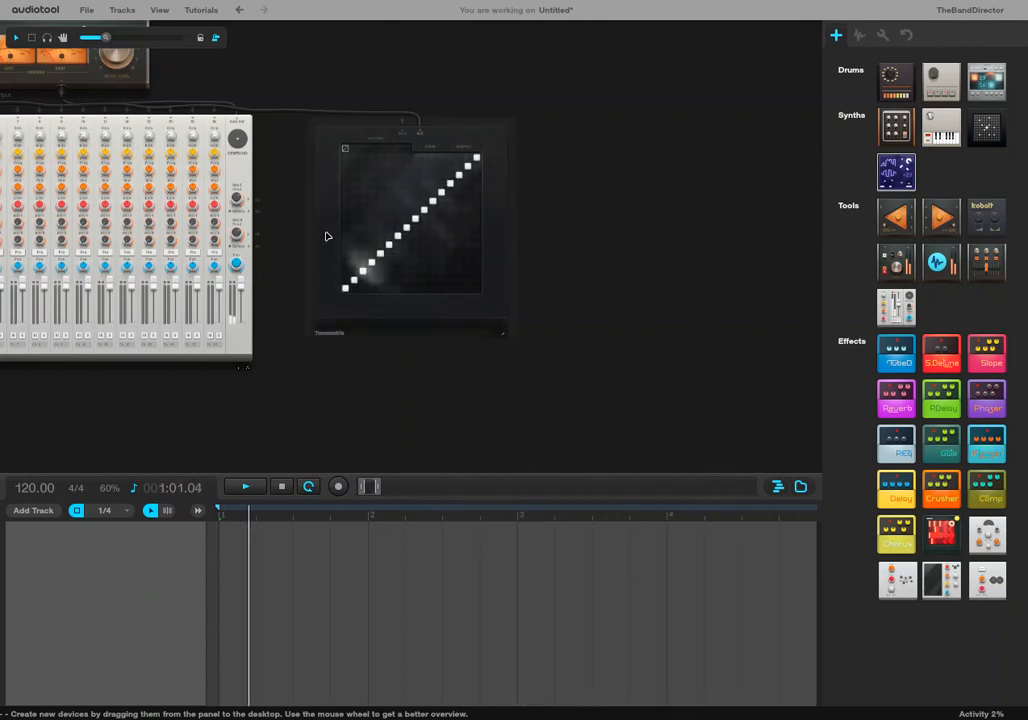
left_click(283, 488)
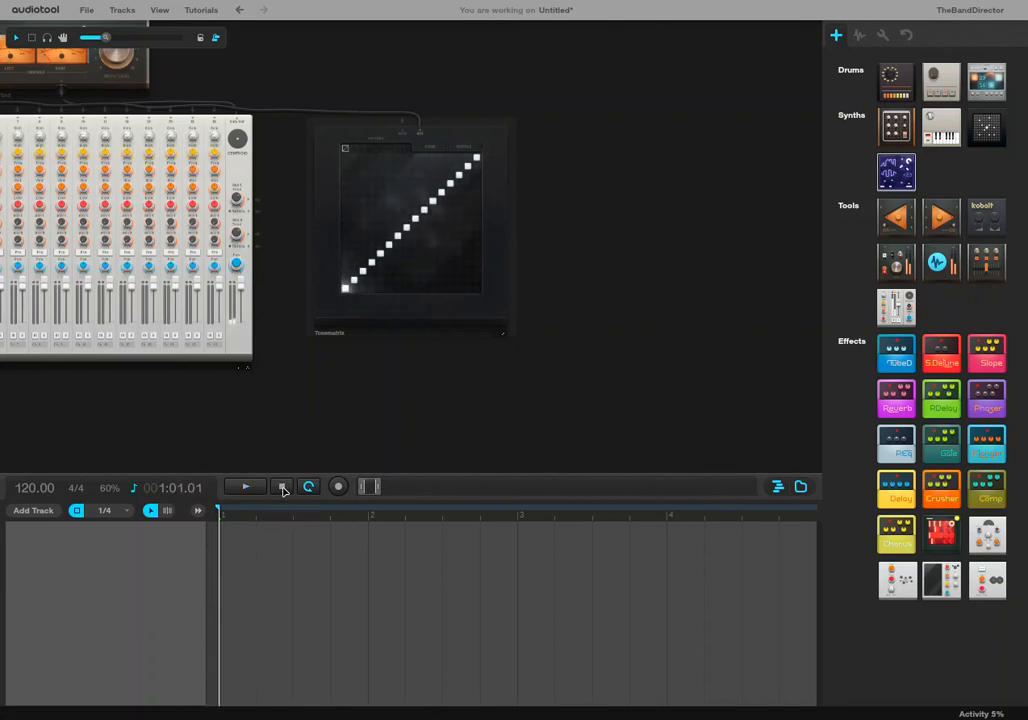
right_click(320, 192)
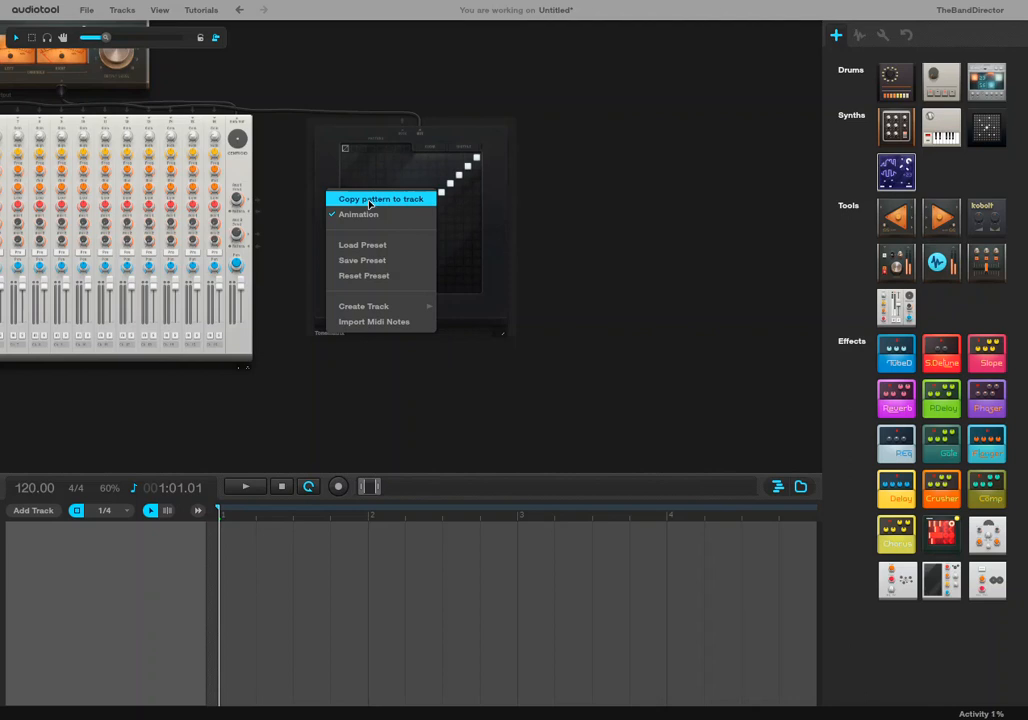
right_click(322, 164)
left_click(322, 145)
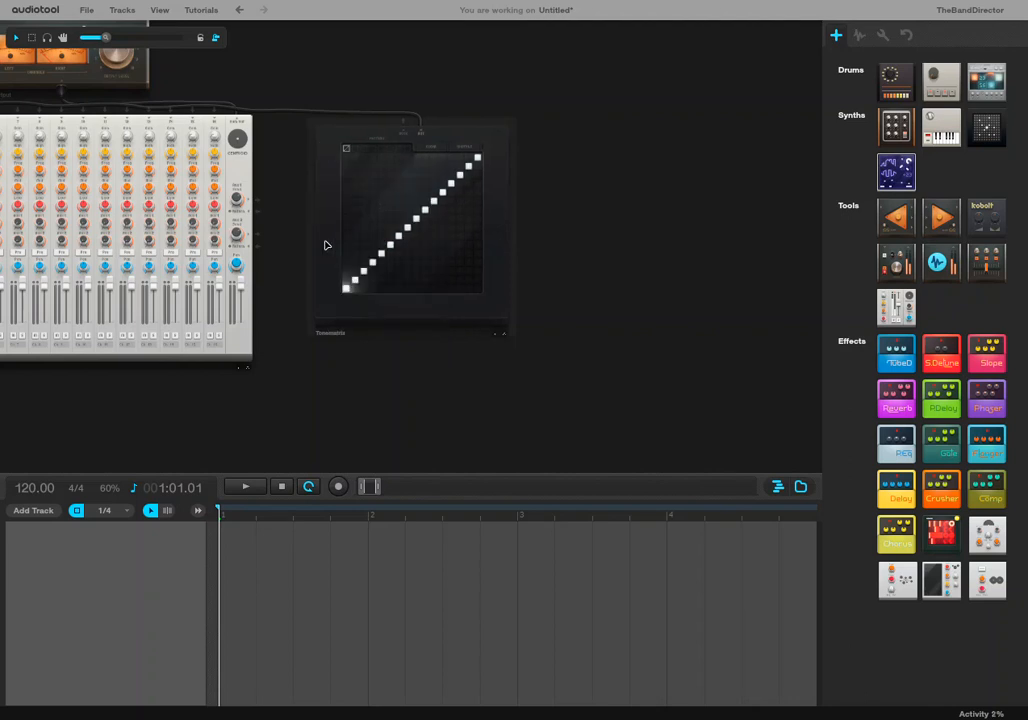
right_click(325, 245)
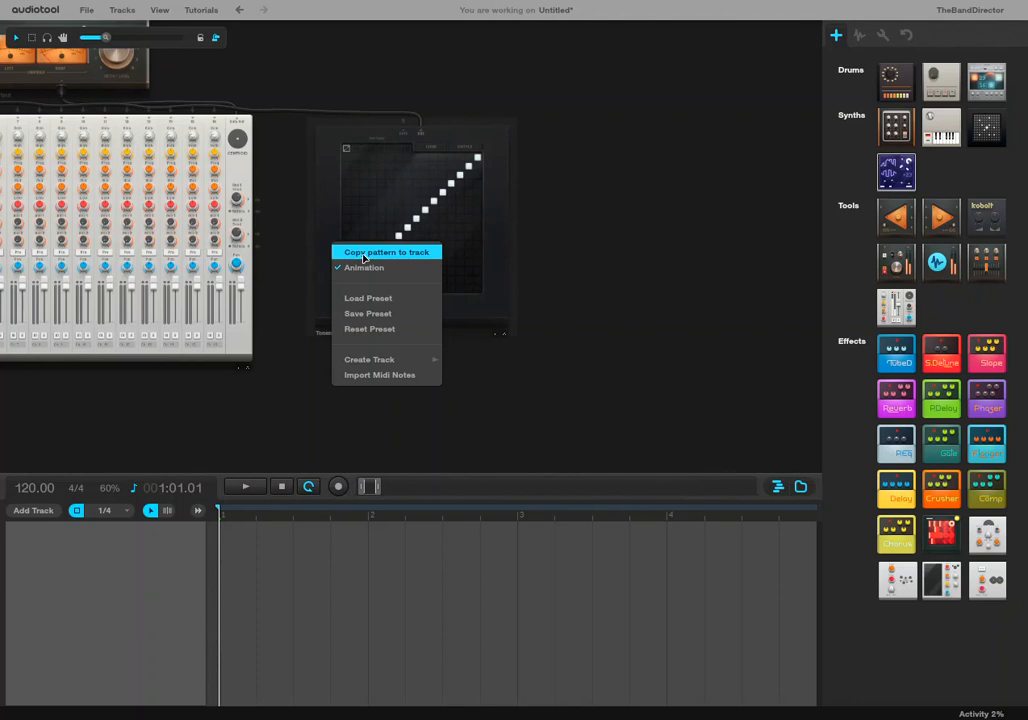
left_click(364, 255)
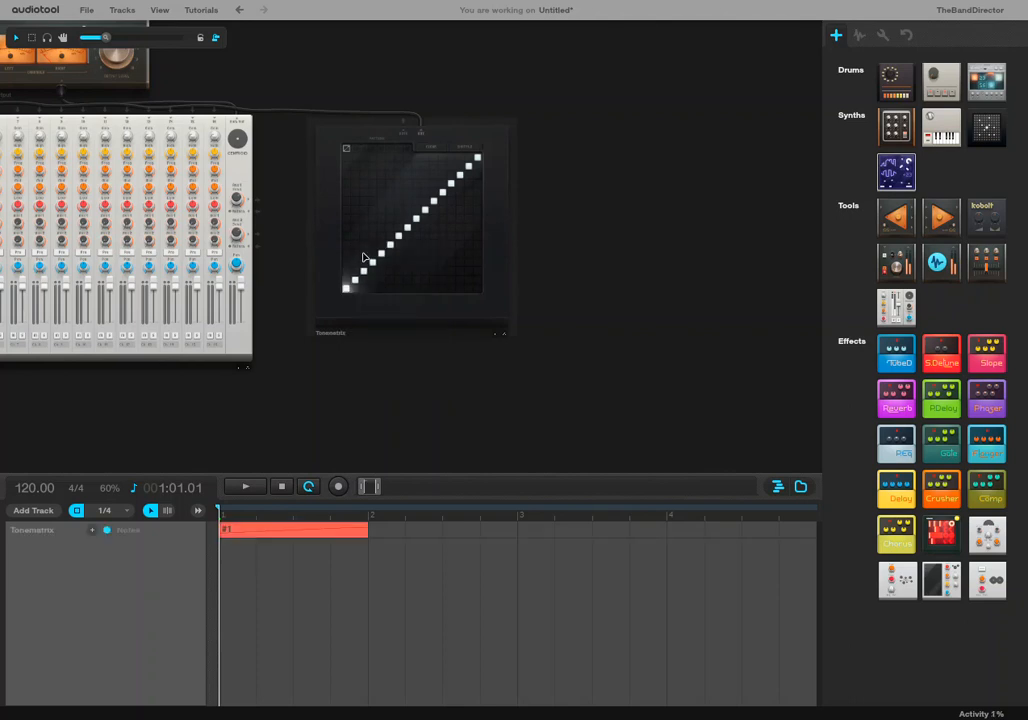
- Open region #1 for editing, select all its notes and raise them by one semitone
double_click(236, 538)
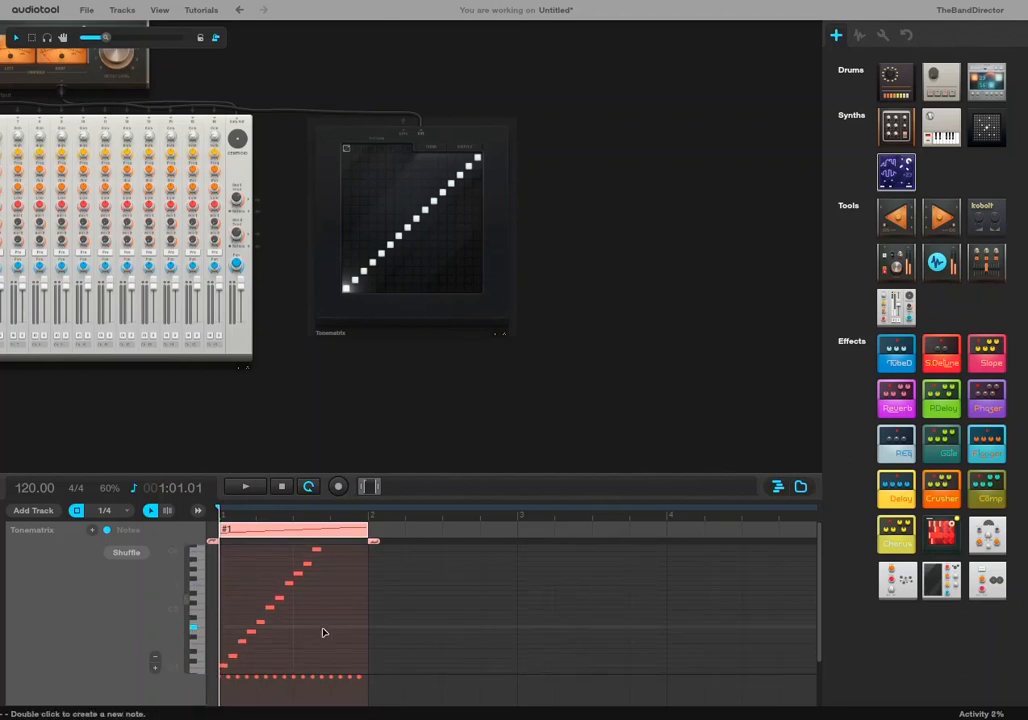
scroll(225, 675, "down", 1)
left_click_drag(225, 675, 375, 536)
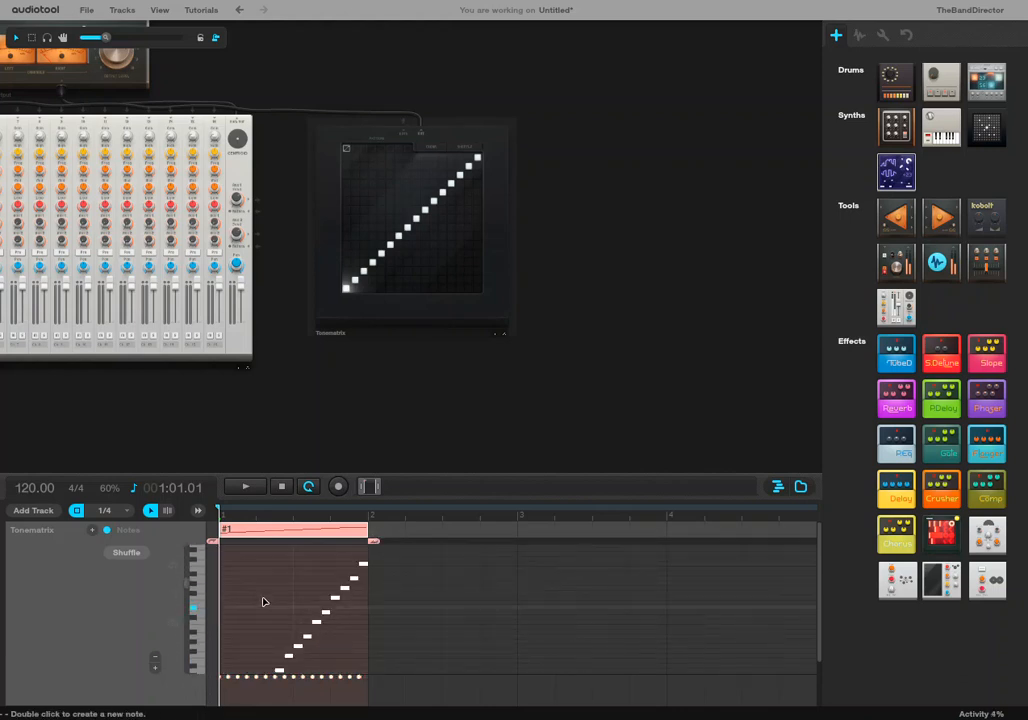
scroll(251, 617, "down", 2)
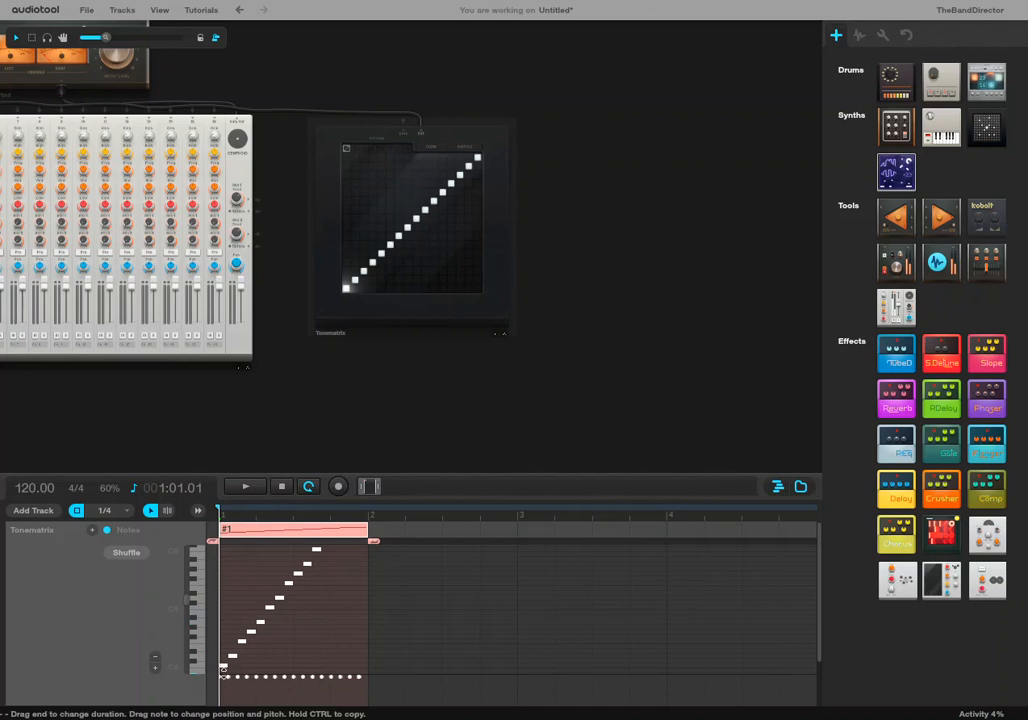
left_click_drag(222, 667, 224, 661)
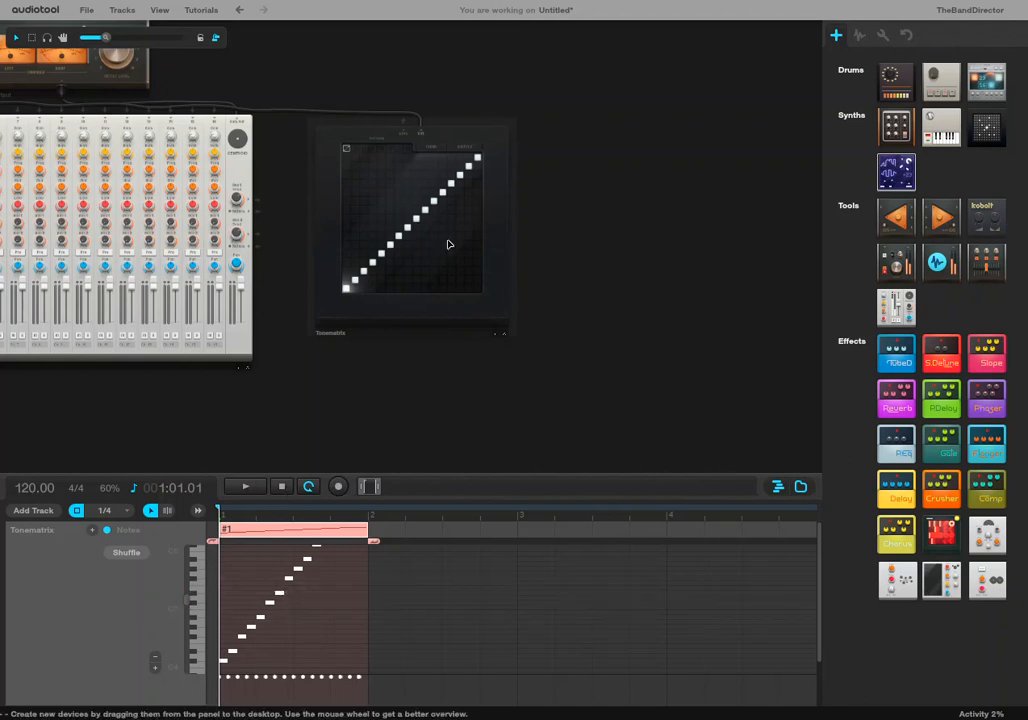
- Play the track with the first pattern active, and play it again with the Tonematrix switched to its empty second pattern
left_click(249, 488)
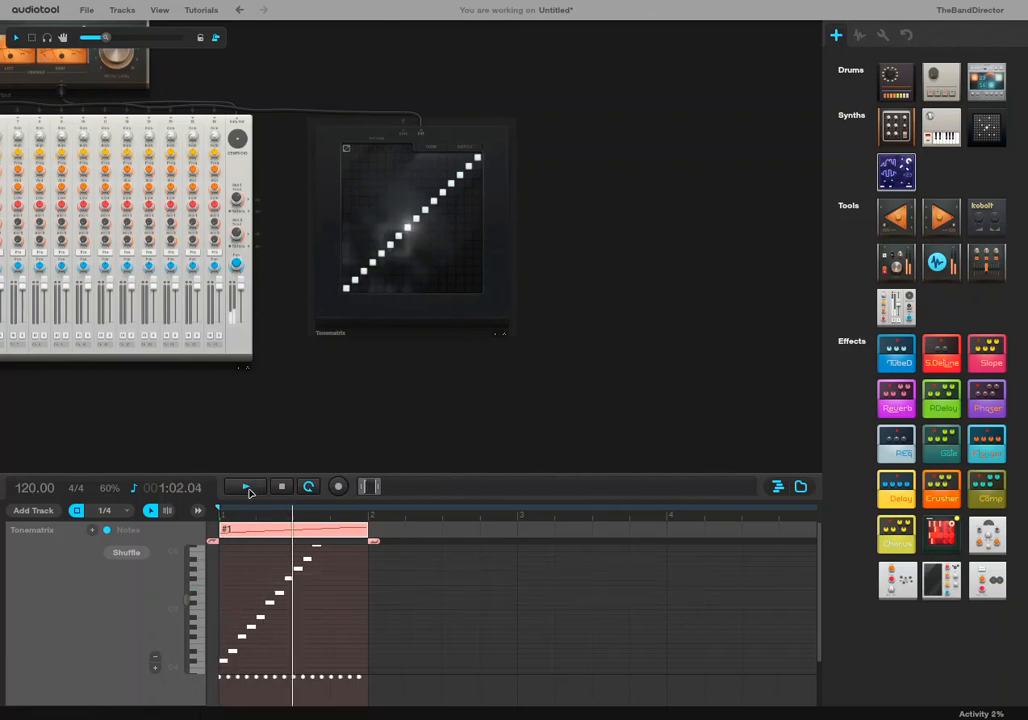
left_click(281, 488)
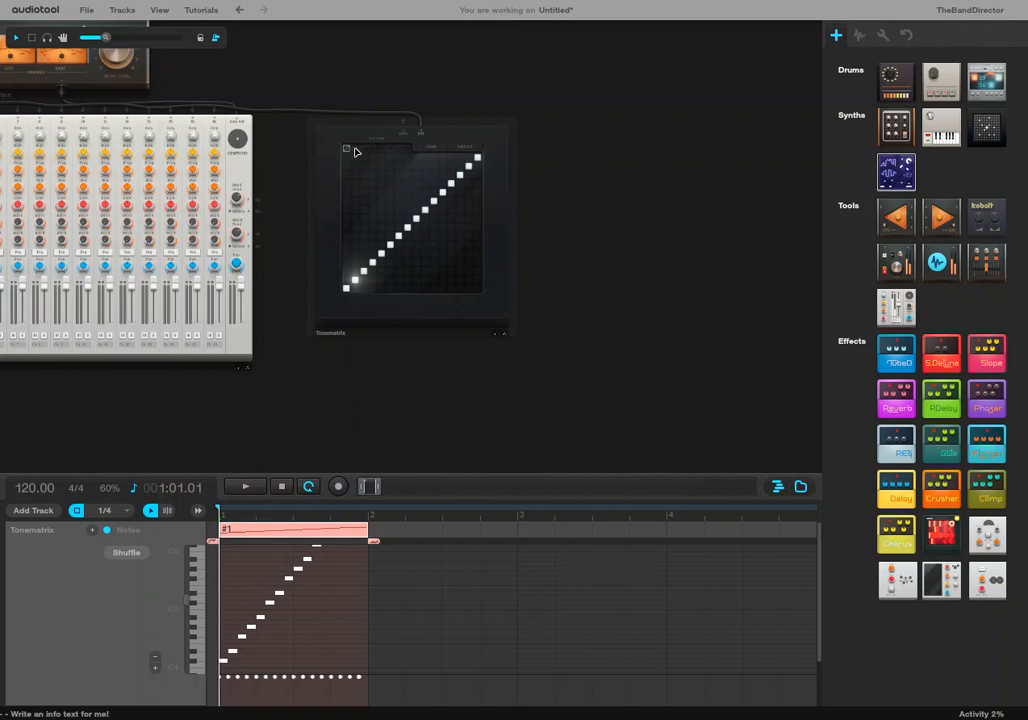
left_click(352, 150)
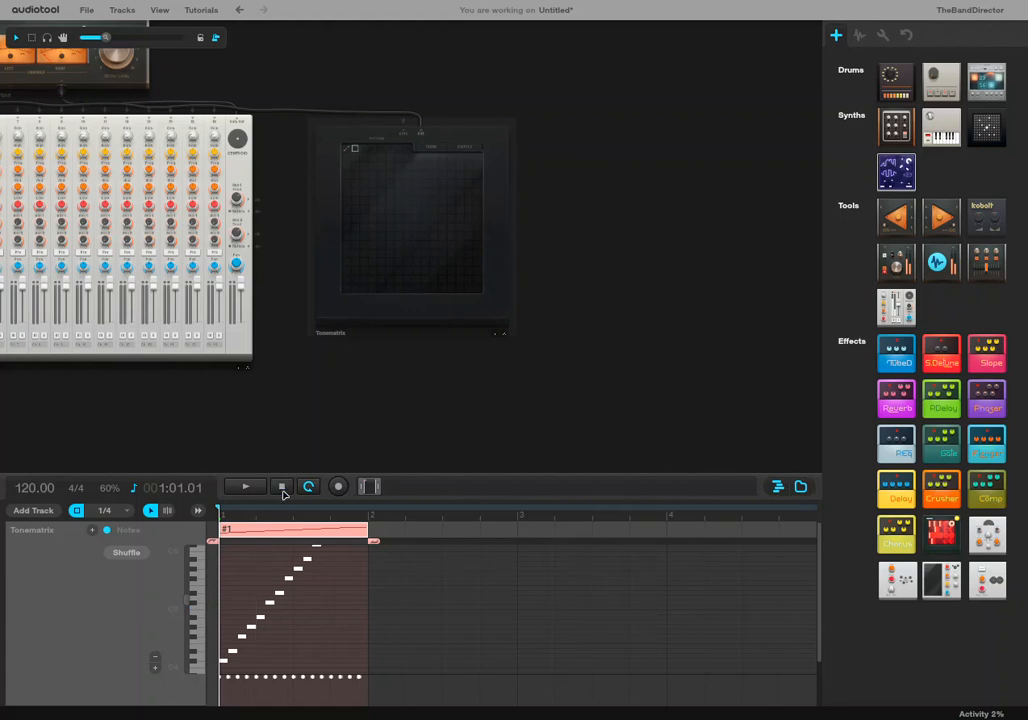
left_click(246, 489)
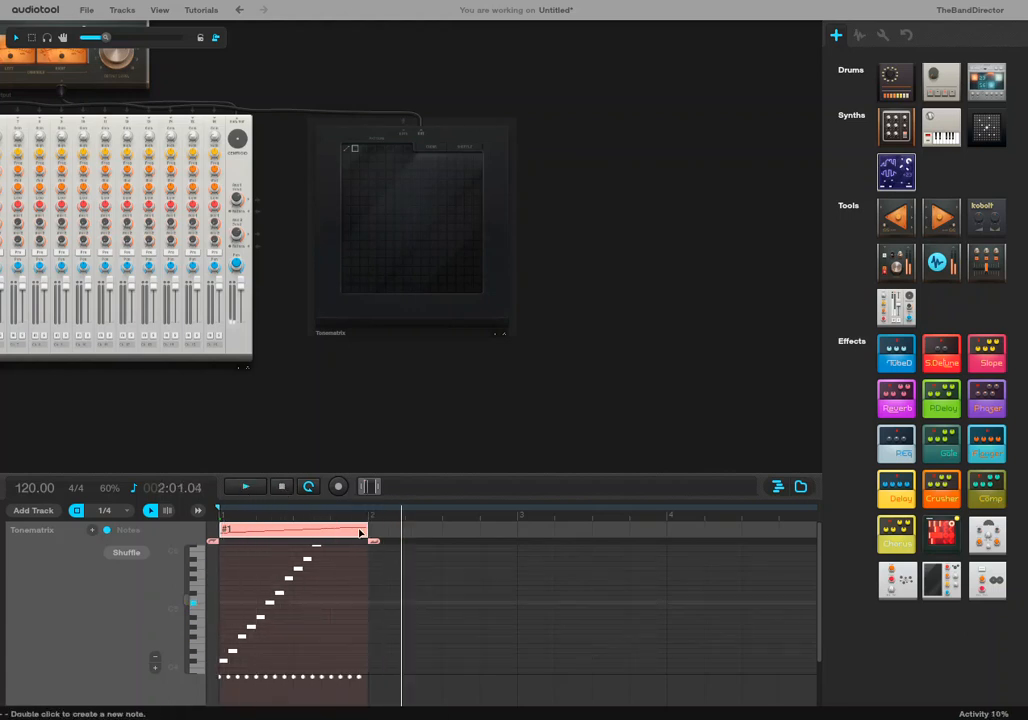
left_click(282, 487)
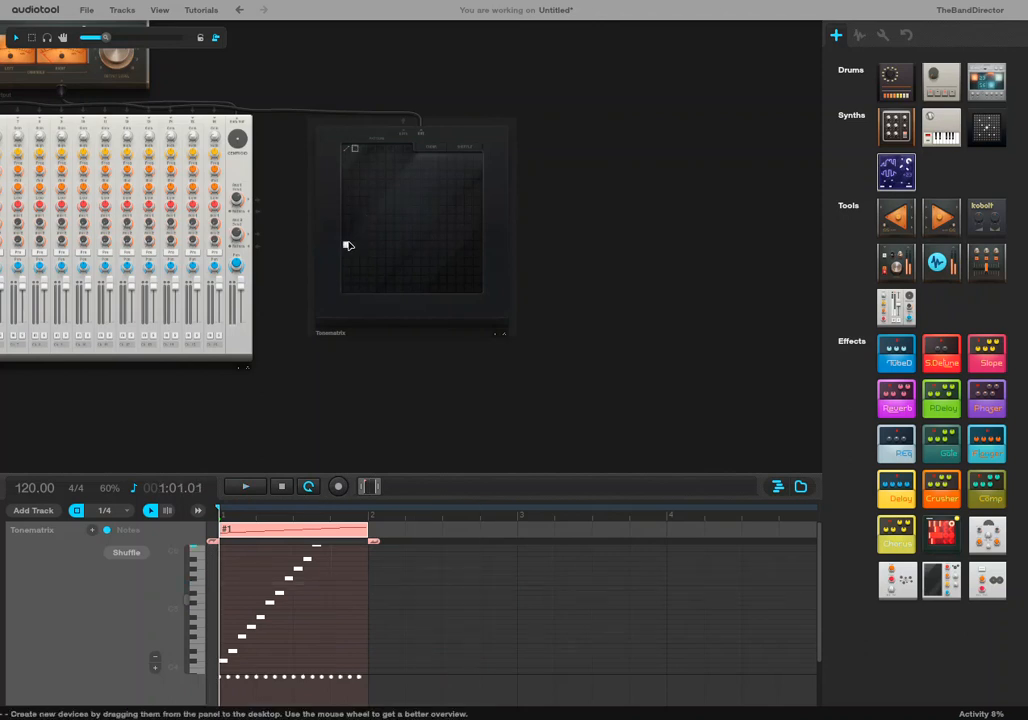
- Draw a rising curve of notes that levels off in the second pattern and copy it to a track at bar 2
scroll(370, 157, "up", 3)
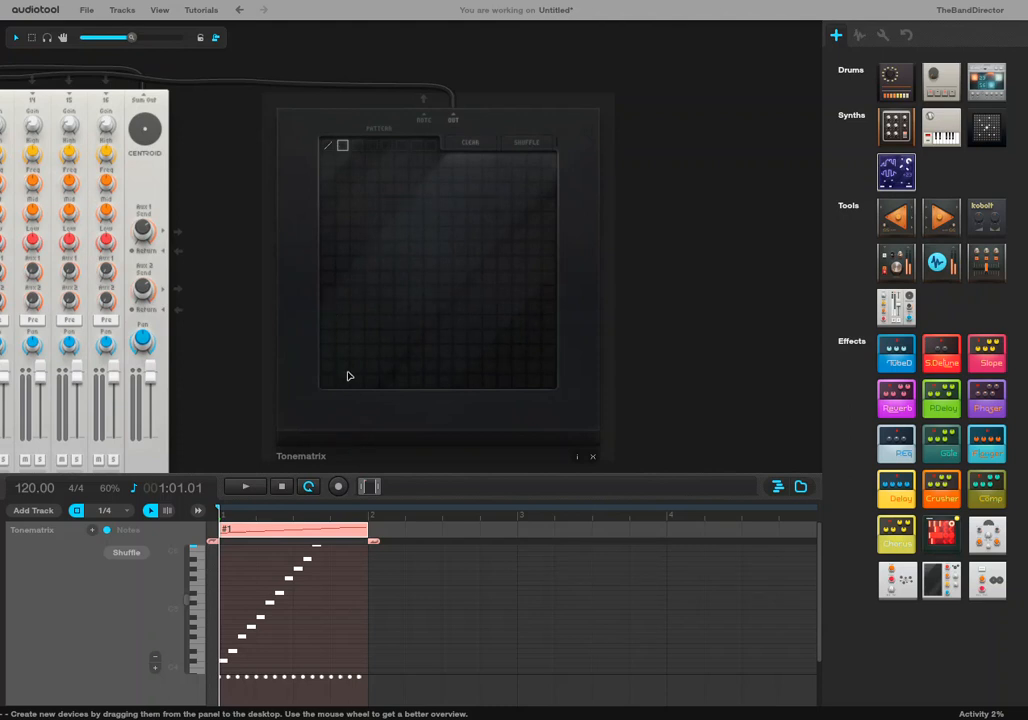
mouse_move(326, 369)
left_mouse_down()
mouse_move(429, 282)
mouse_move(459, 204)
left_mouse_up()
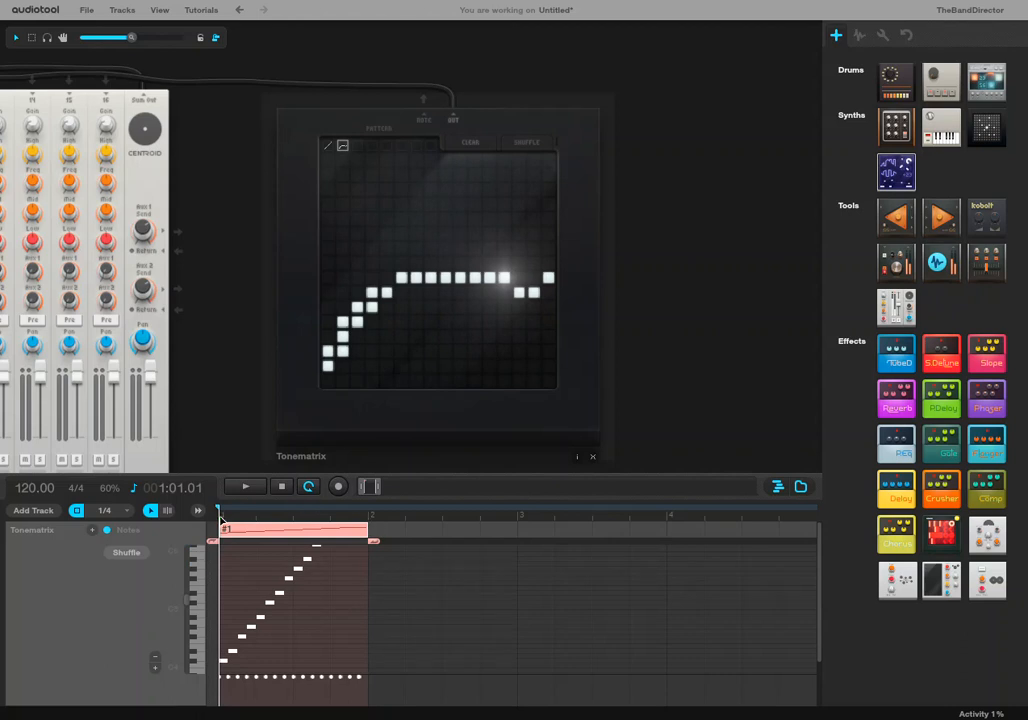
left_click(370, 519)
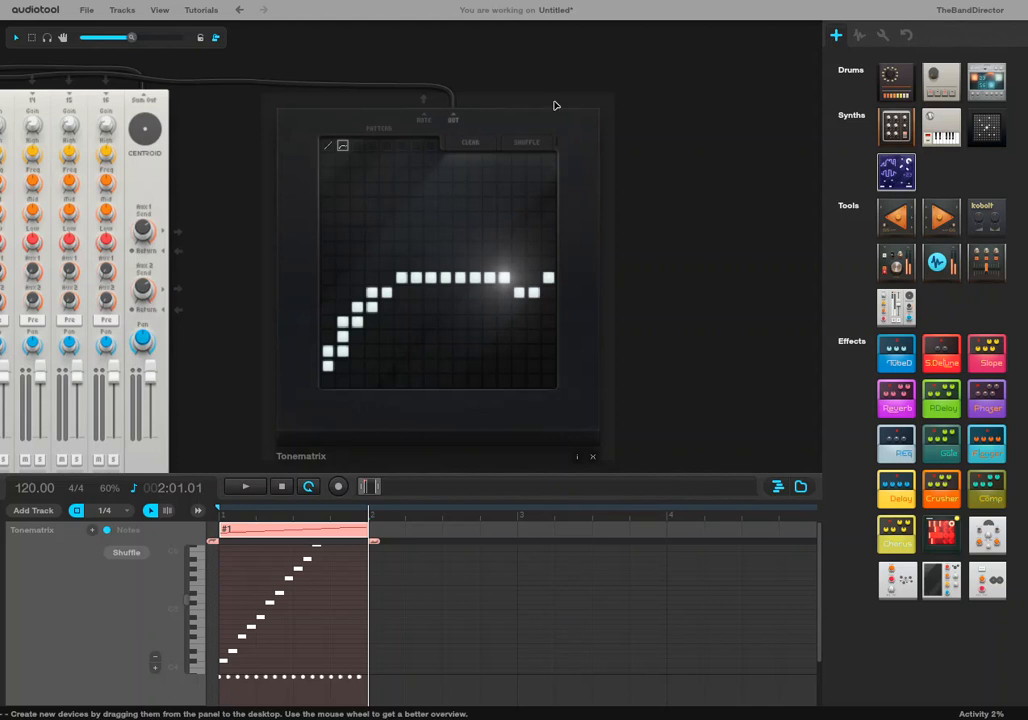
right_click(594, 159)
left_click(625, 168)
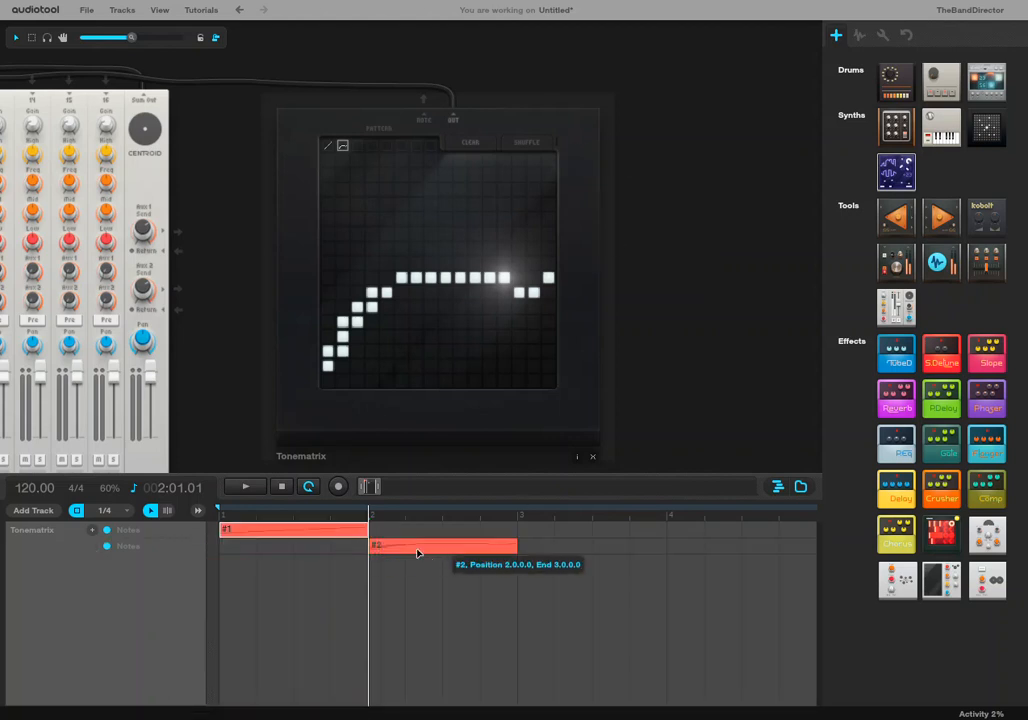
double_click(342, 535)
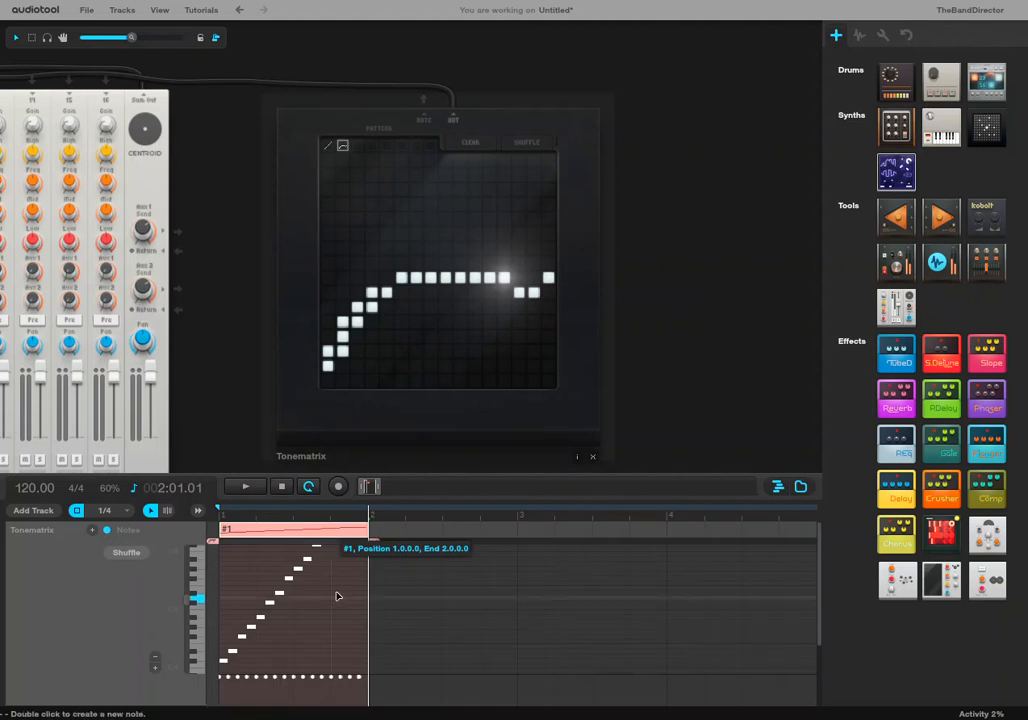
double_click(305, 530)
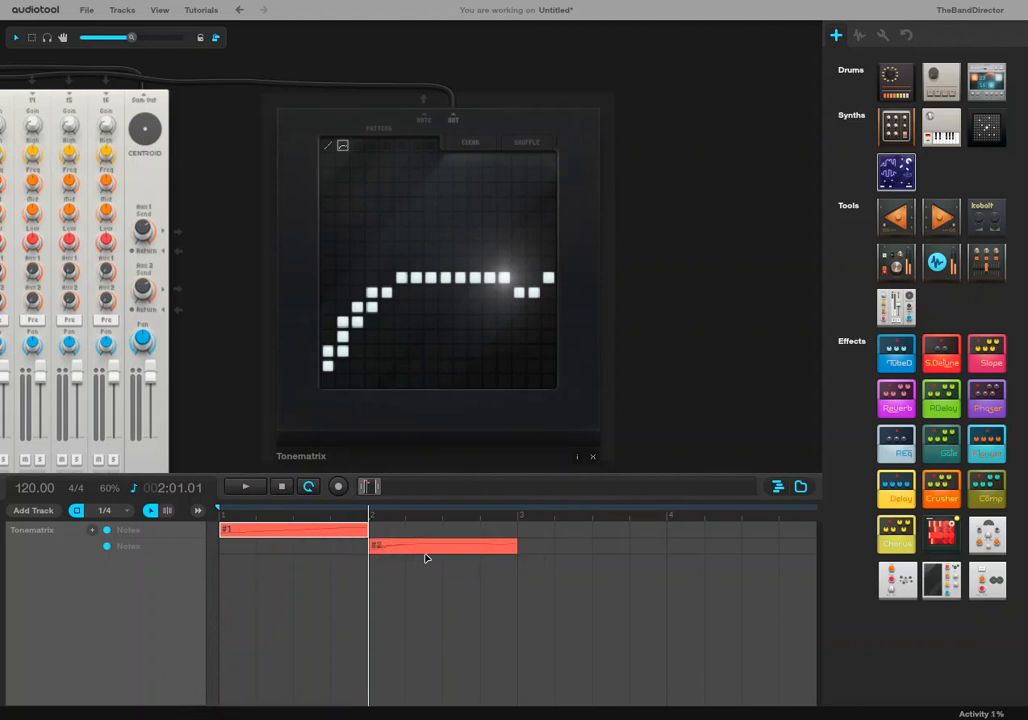
- Draw a descending line of notes in the third pattern and copy it to a track region starting at bar 3
left_click(357, 146)
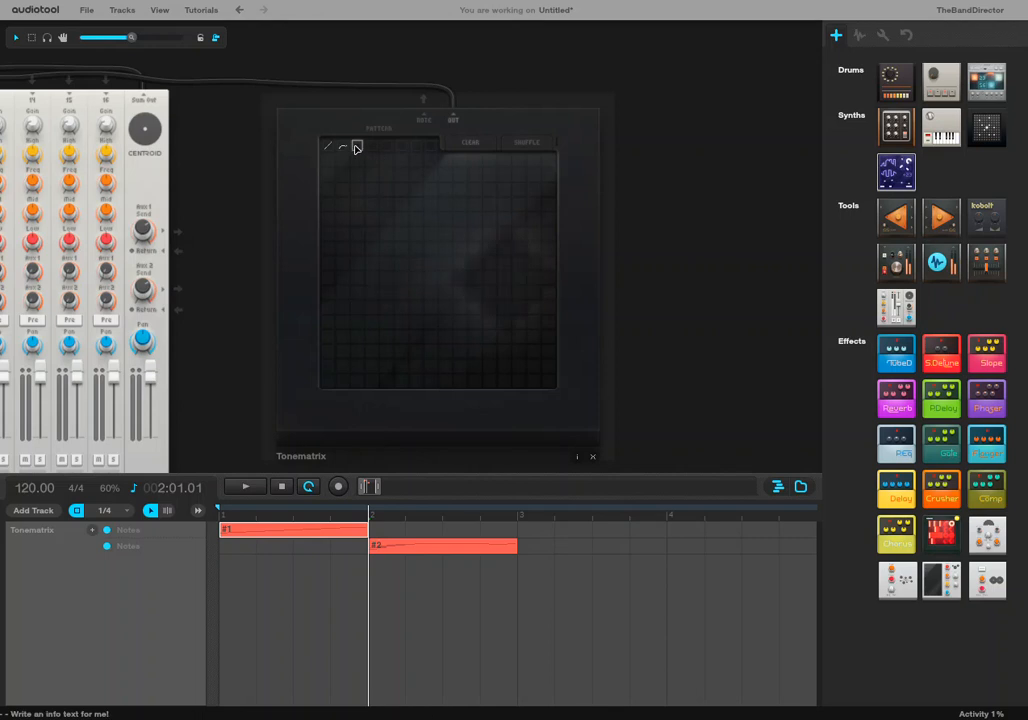
left_click_drag(343, 204, 573, 407)
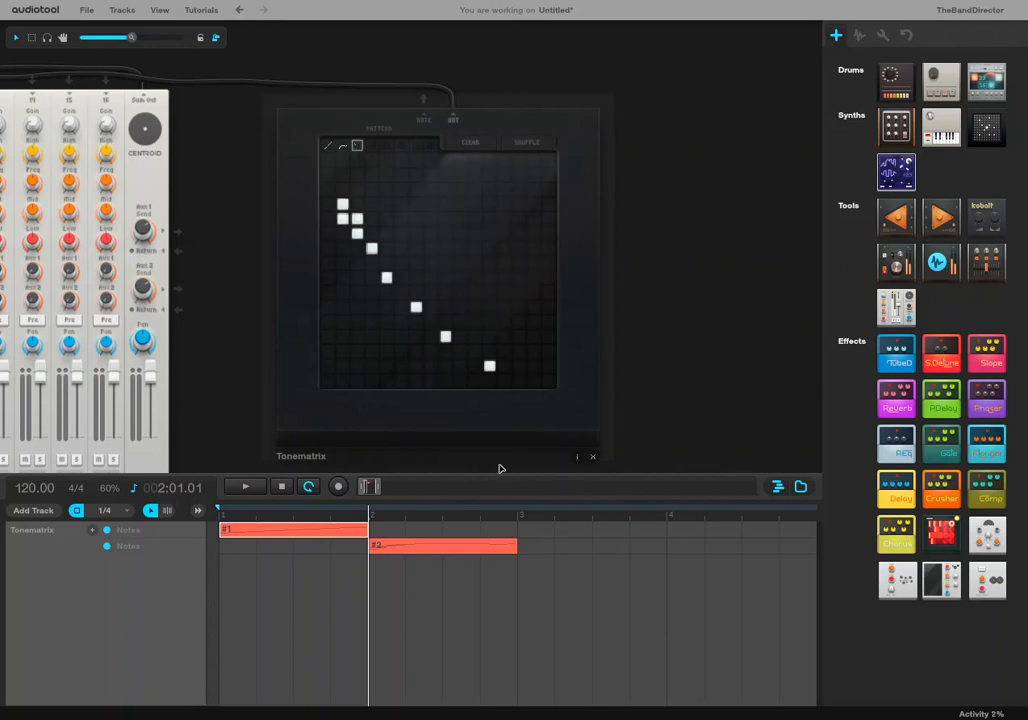
right_click(578, 324)
left_click(625, 330)
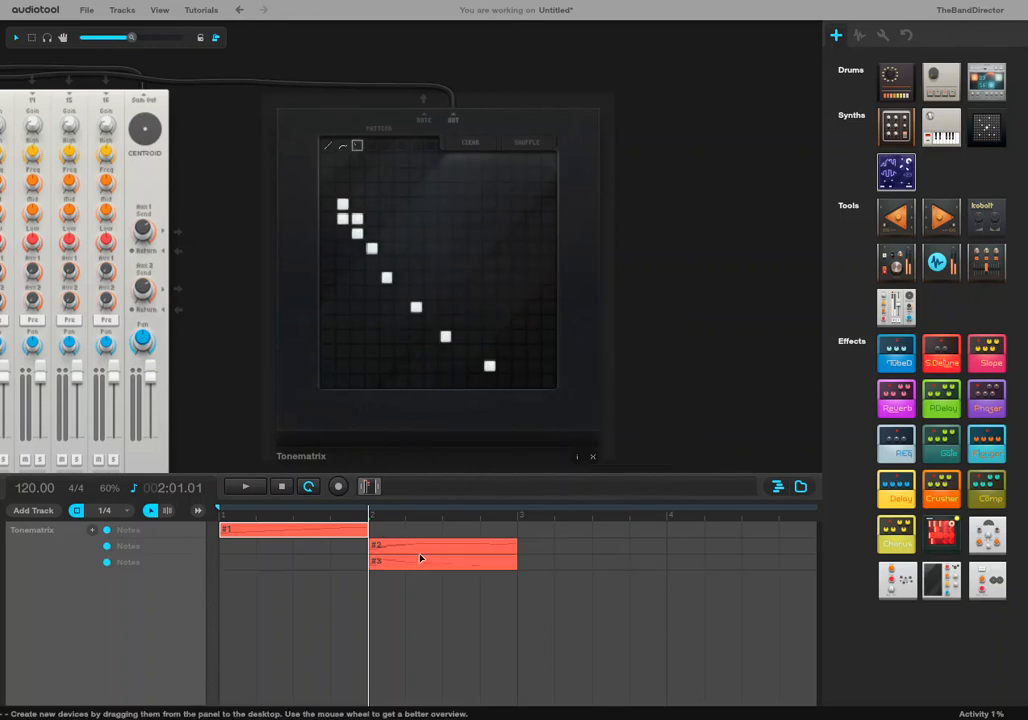
left_click_drag(404, 561, 553, 569)
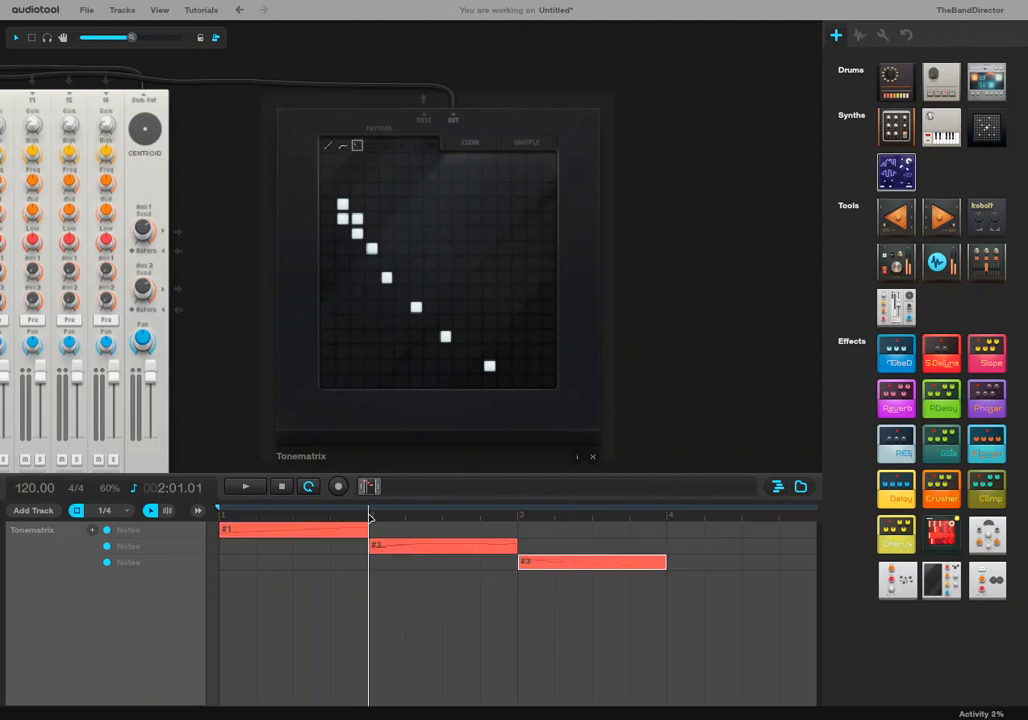
- Play the arrangement from the beginning with the Tonematrix set to its empty fourth pattern
left_click_drag(247, 519, 337, 519)
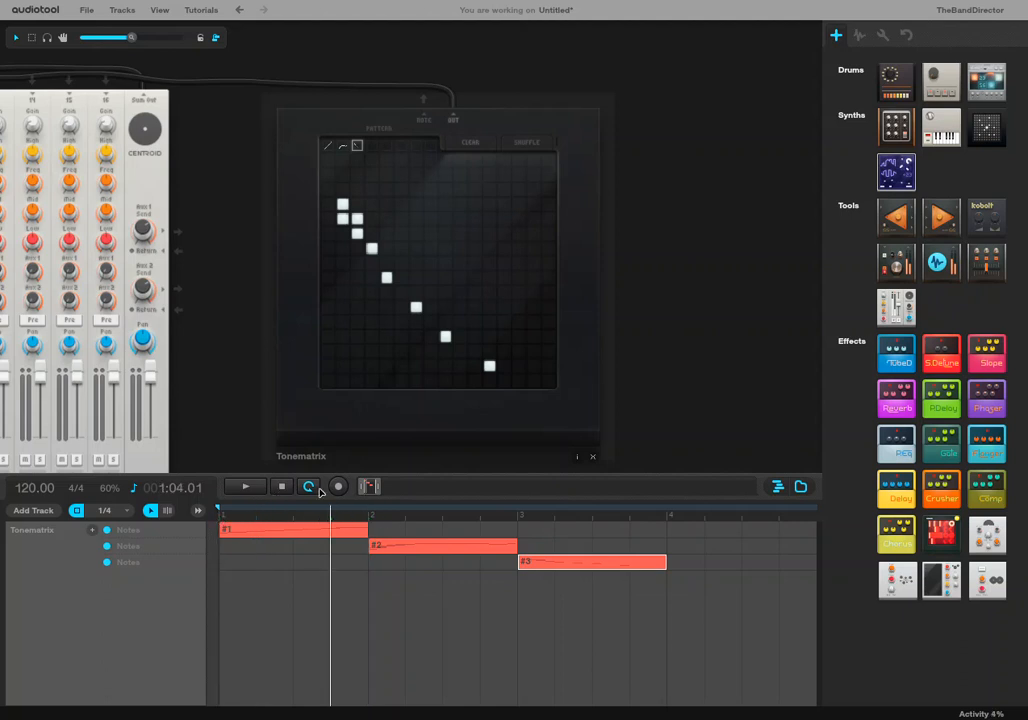
left_click(283, 487)
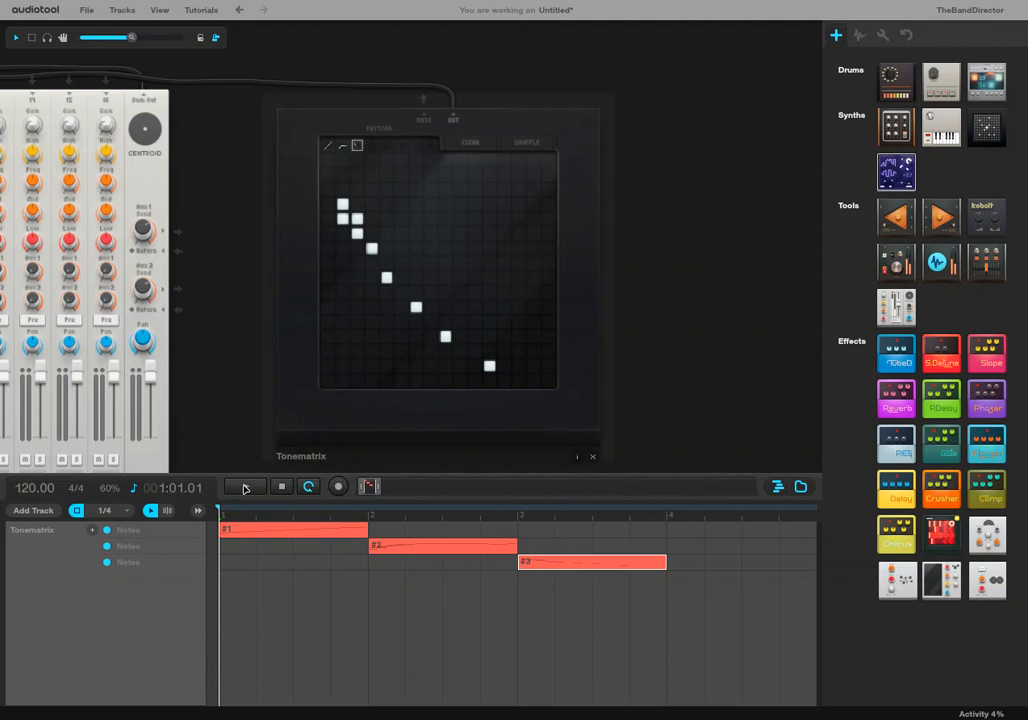
left_click(244, 488)
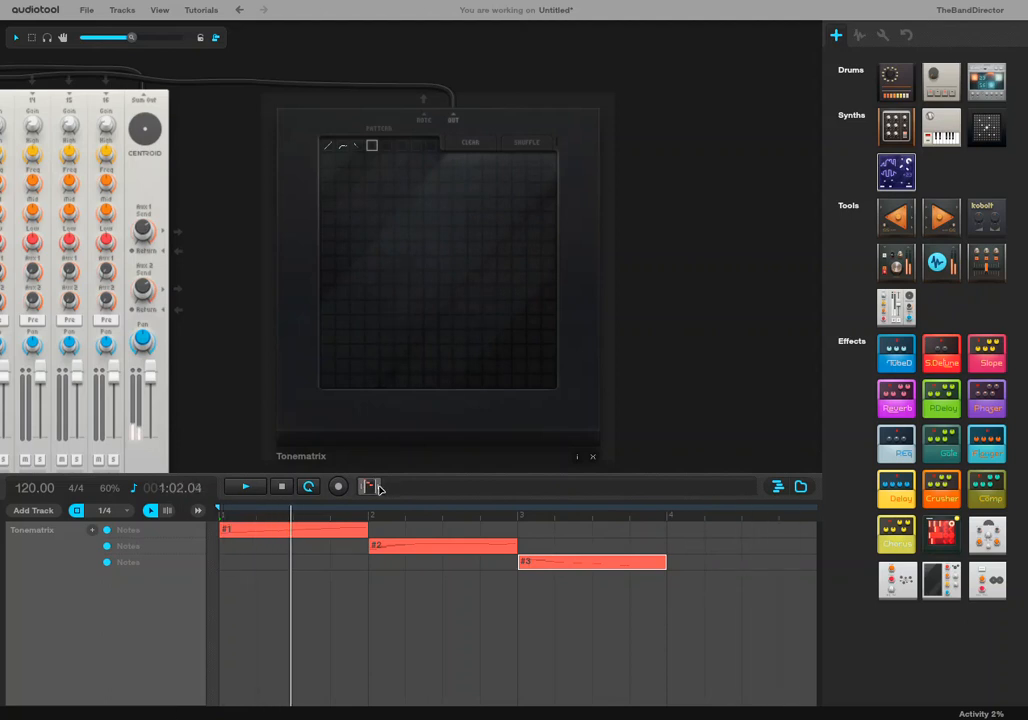
left_click_drag(380, 488, 391, 488)
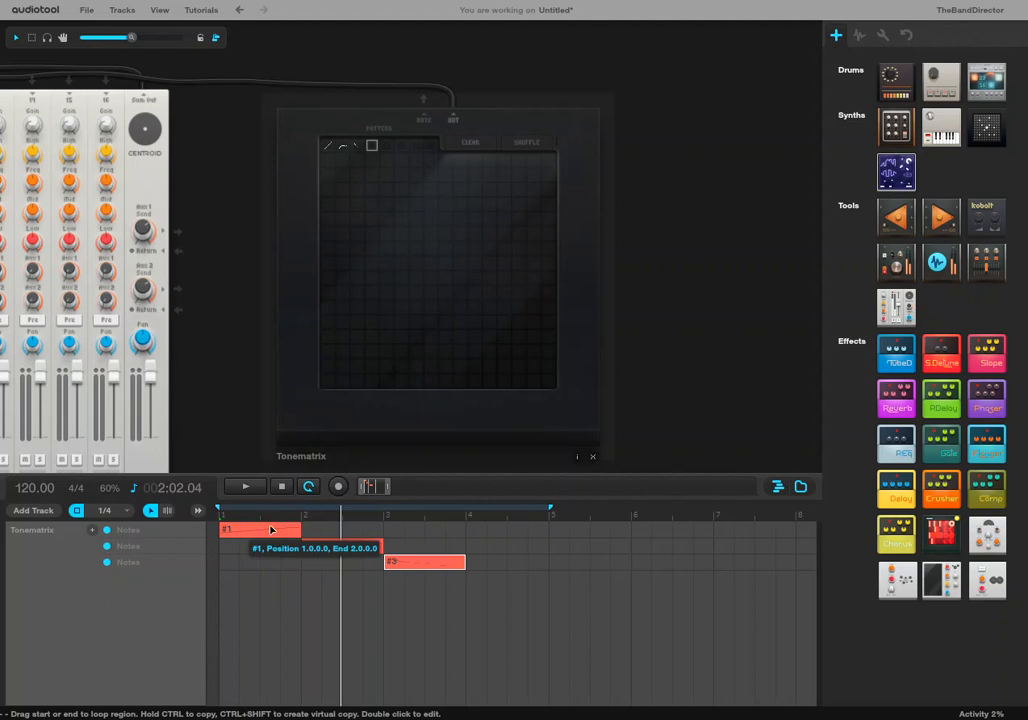
mouse_move(310, 530)
left_mouse_down()
mouse_move(555, 528)
mouse_move(302, 530)
mouse_move(386, 531)
mouse_move(340, 531)
mouse_move(326, 547)
mouse_move(327, 527)
left_mouse_up()
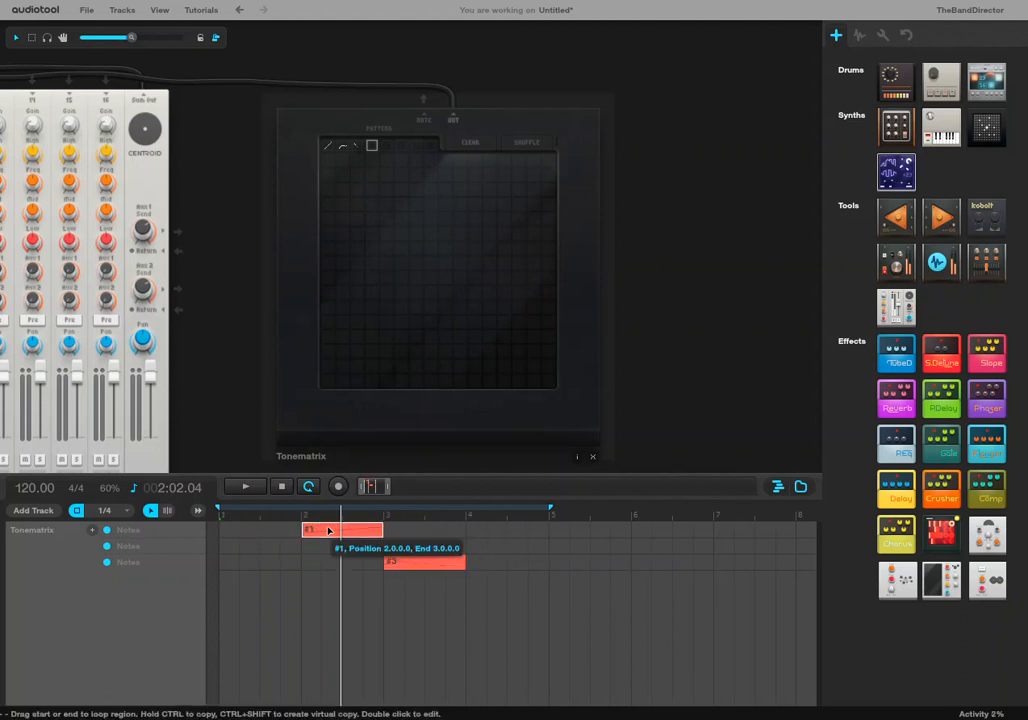
key("ctrl+z")
key("ctrl+z")
- Move region #1 along its track so that it starts at bar 2
mouse_move(289, 529)
left_mouse_down()
mouse_move(363, 527)
mouse_move(206, 533)
mouse_move(298, 533)
left_mouse_up()
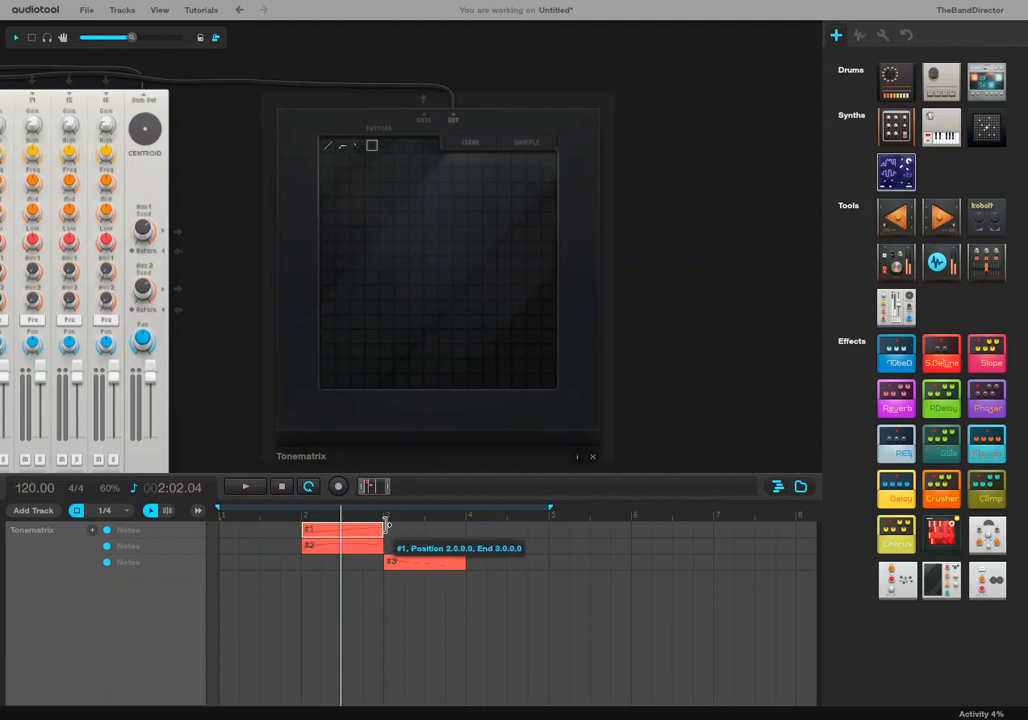
- Copy region #1 to bar 4 on the same track and move the original region to bar 1
left_click_drag(364, 534, 527, 530)
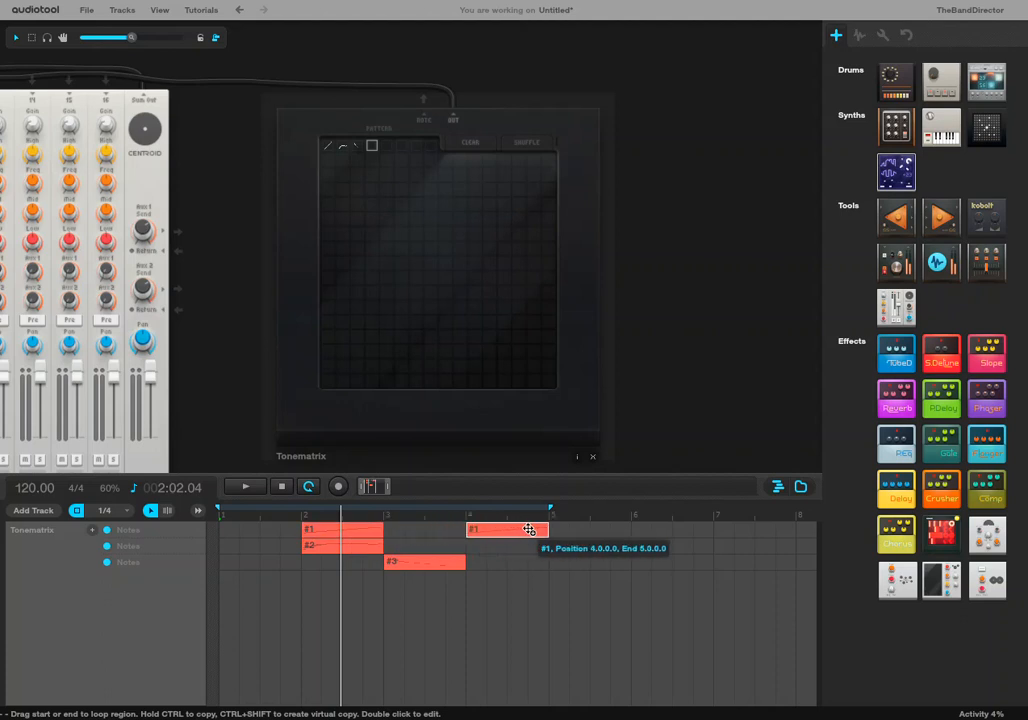
left_click_drag(354, 534, 262, 529)
- Play the arrangement, turn off loop playback and stop the playback
key("space")
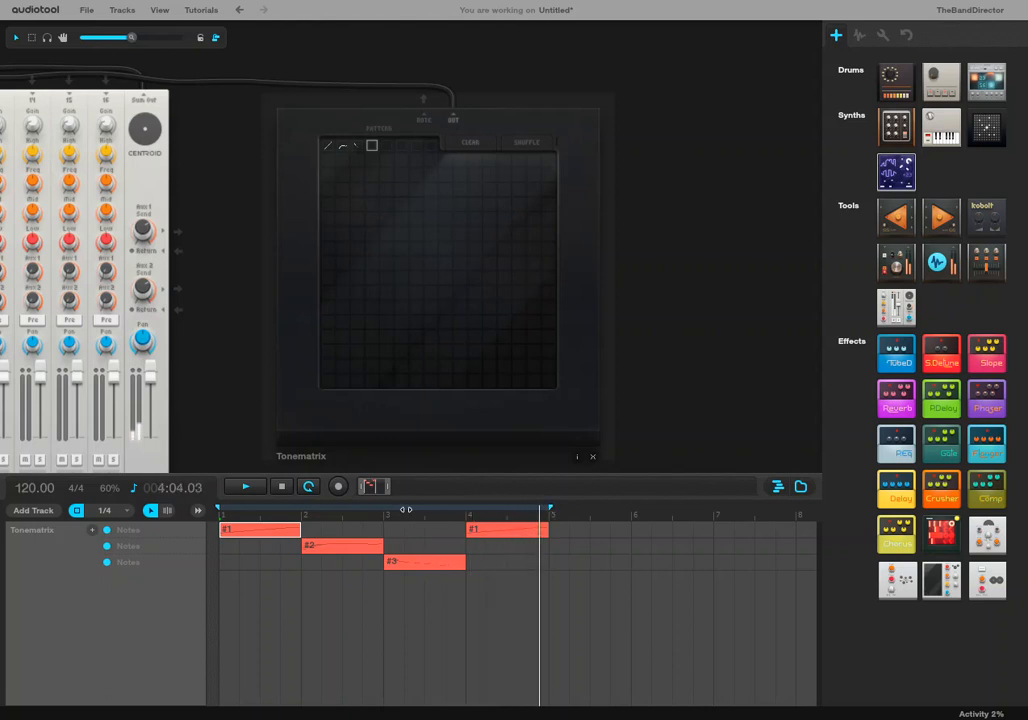
left_click(310, 489)
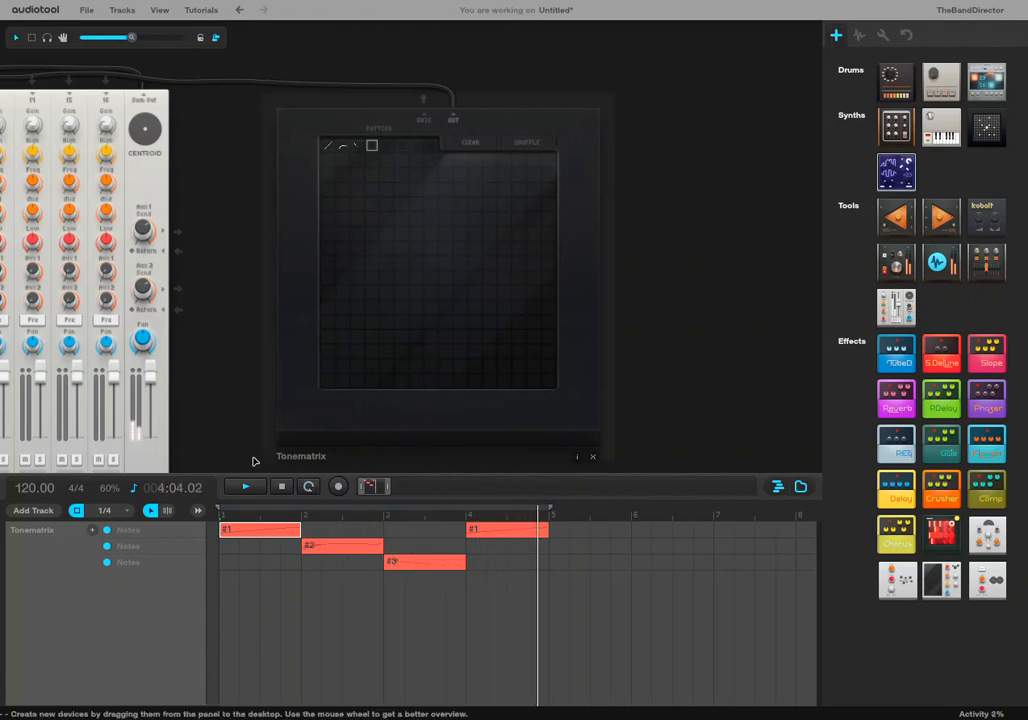
left_click(281, 489)
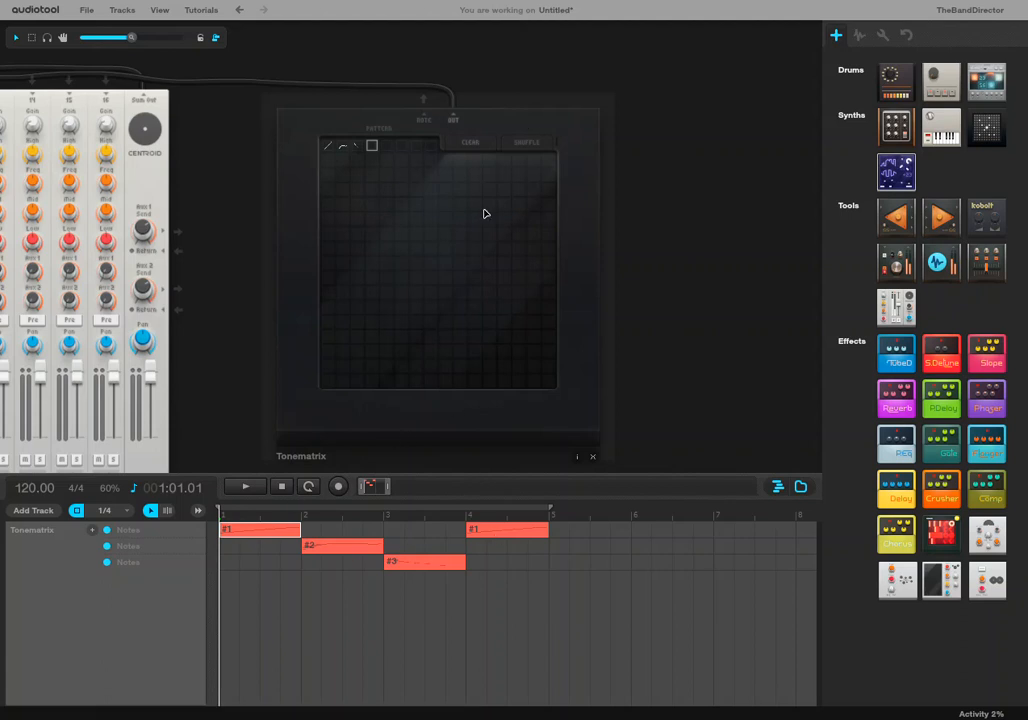
- Copy the empty fourth pattern to a track, move its region to bar 5 and open it in the note editor
right_click(580, 231)
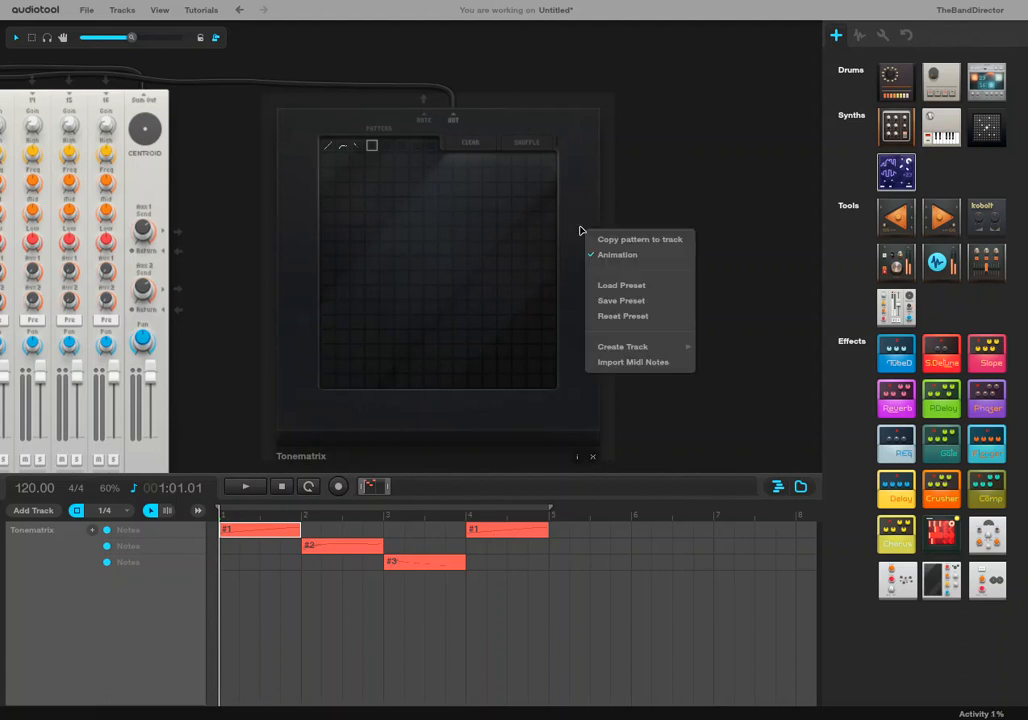
left_click(635, 240)
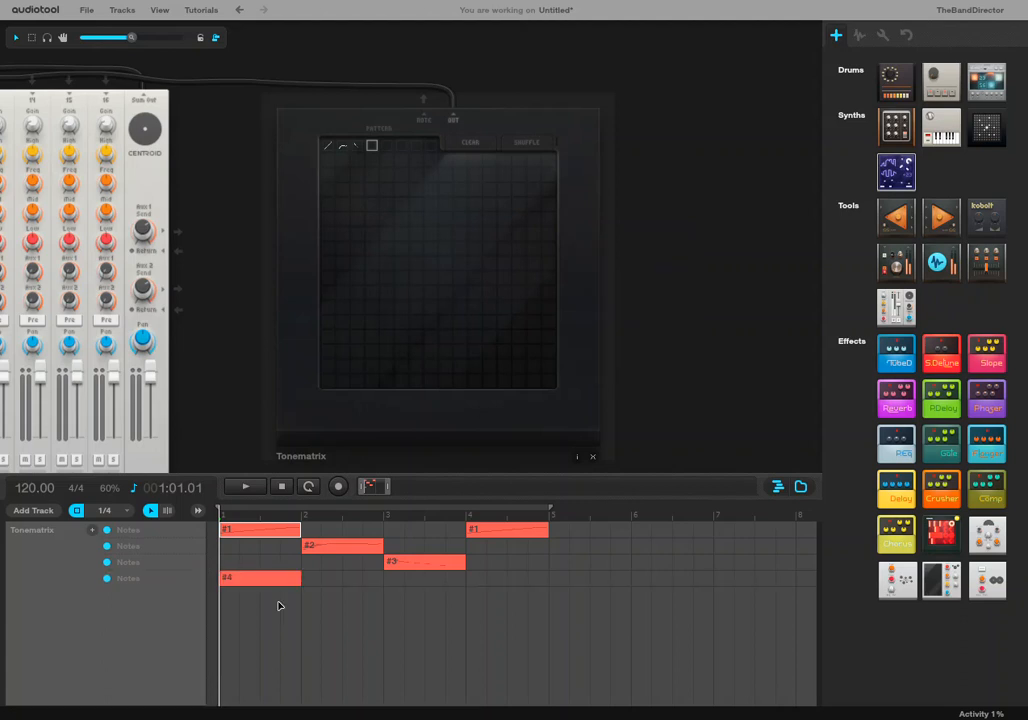
left_click_drag(239, 580, 564, 585)
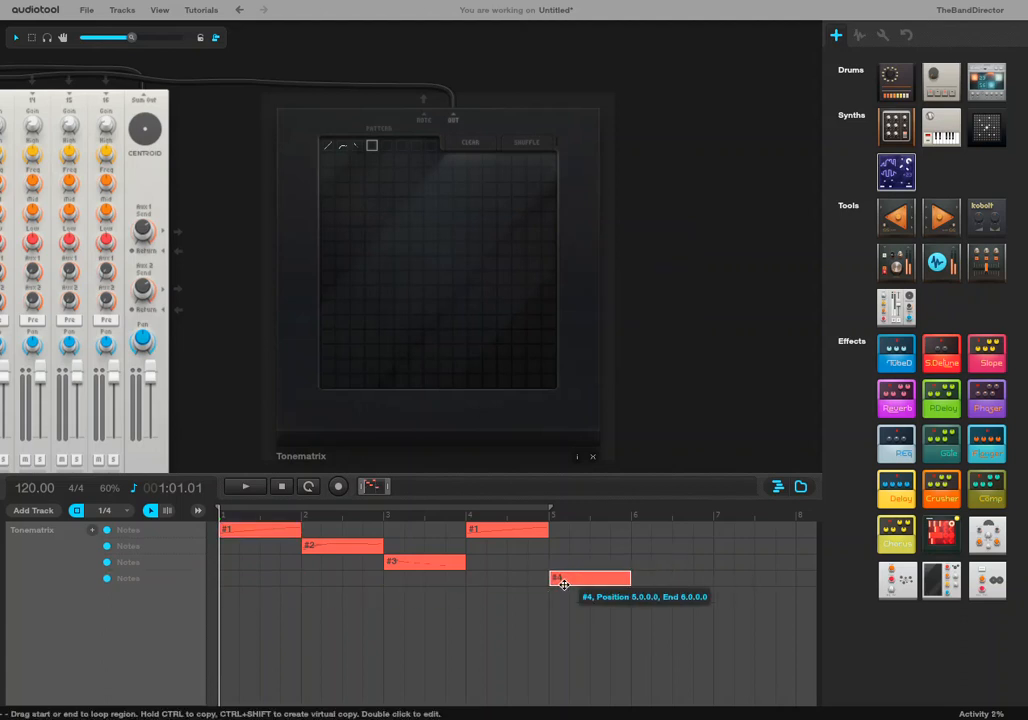
double_click(566, 582)
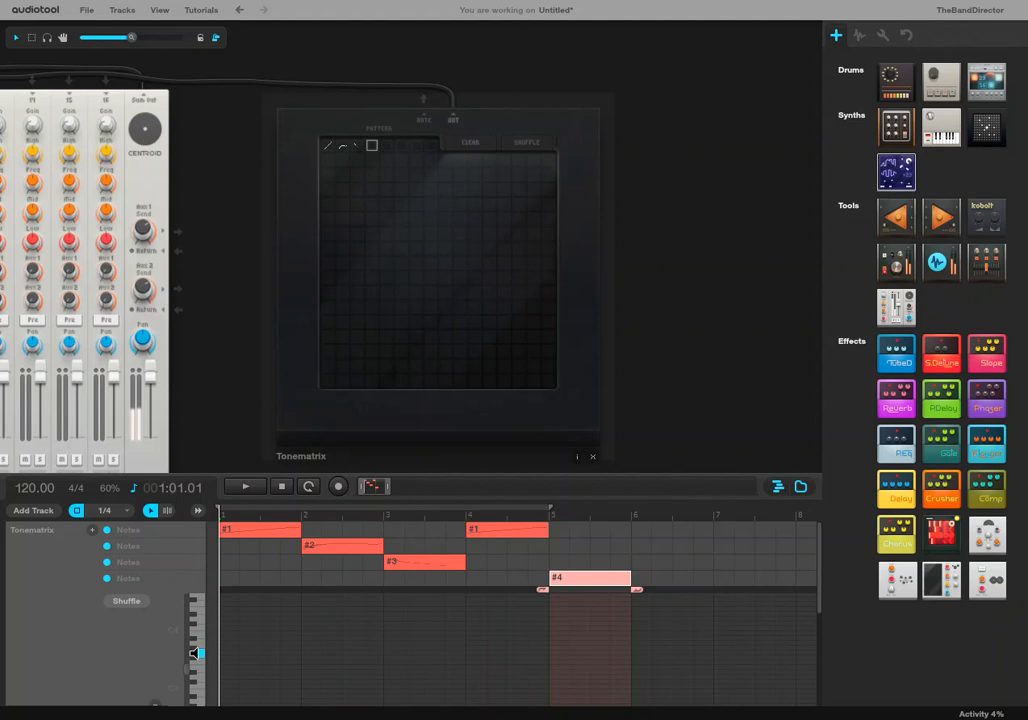
- Draw a rising line of notes in the fourth pattern and copy it to a new track region starting at bar 6
left_click_drag(328, 378, 475, 307)
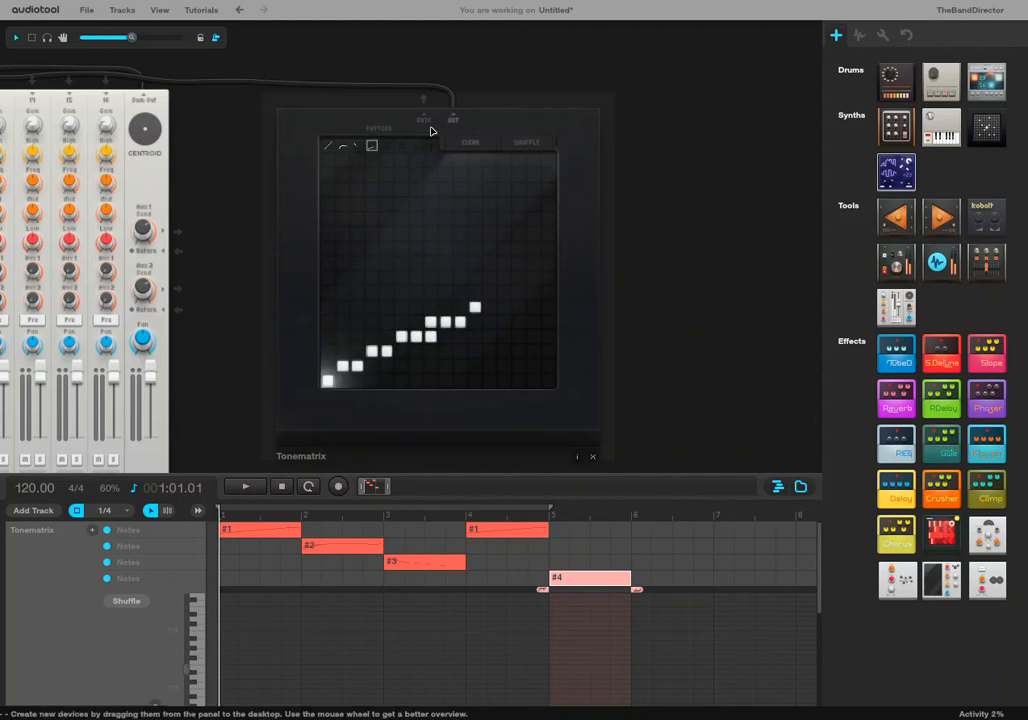
right_click(482, 122)
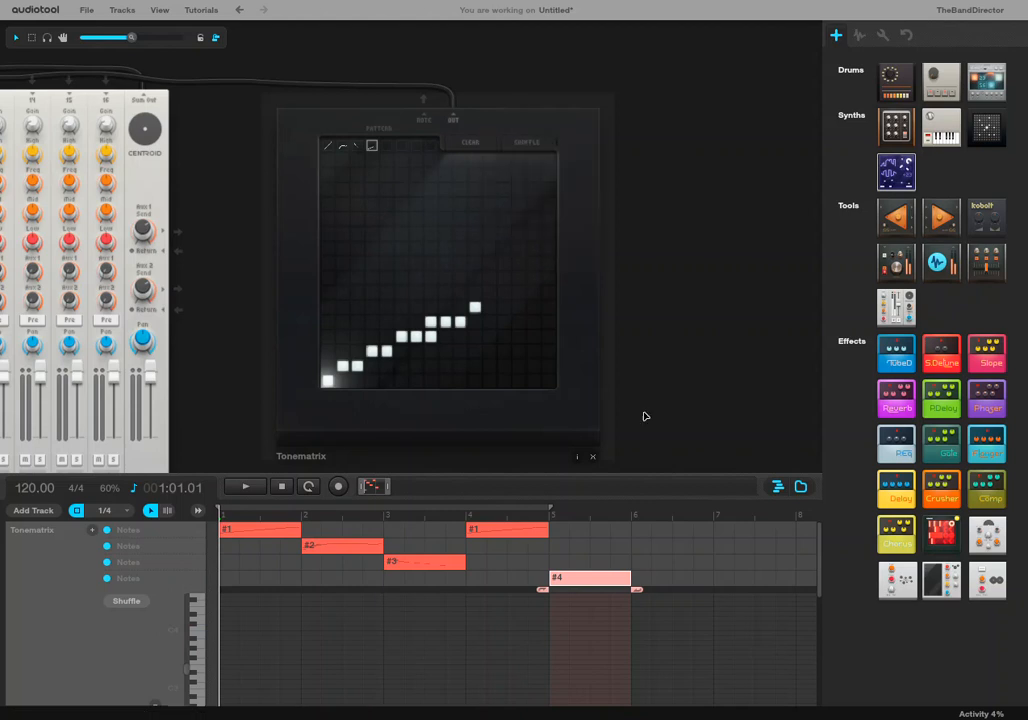
mouse_move(611, 578)
left_mouse_down()
mouse_move(615, 594)
mouse_move(271, 588)
mouse_move(698, 595)
mouse_move(681, 594)
mouse_move(636, 695)
mouse_move(620, 695)
left_mouse_up()
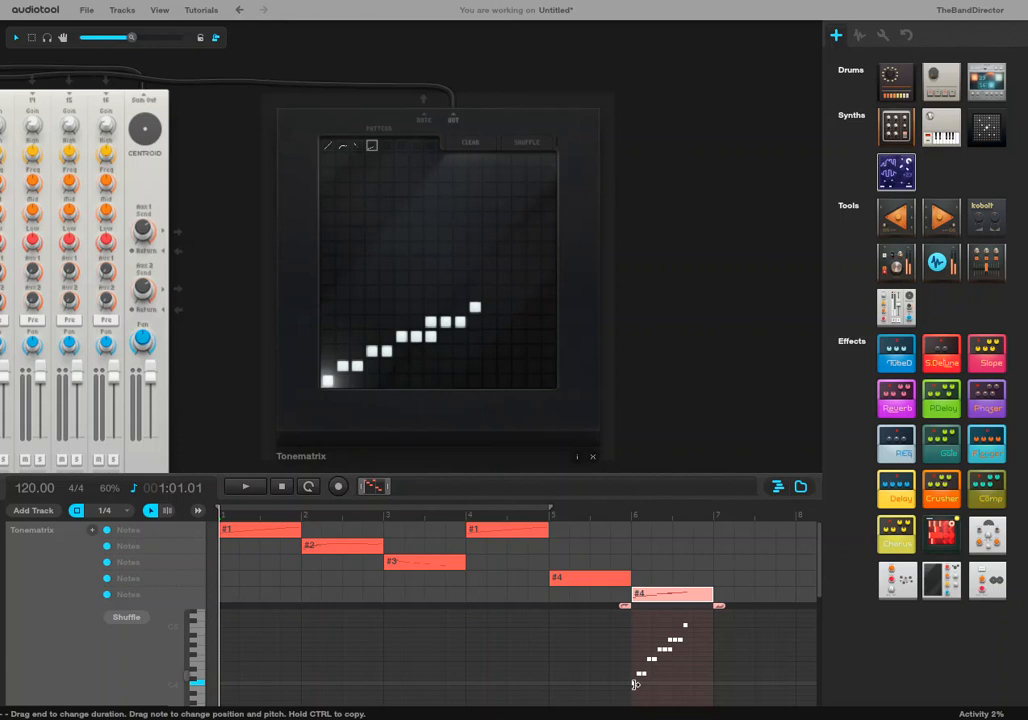
left_click_drag(632, 686, 633, 645)
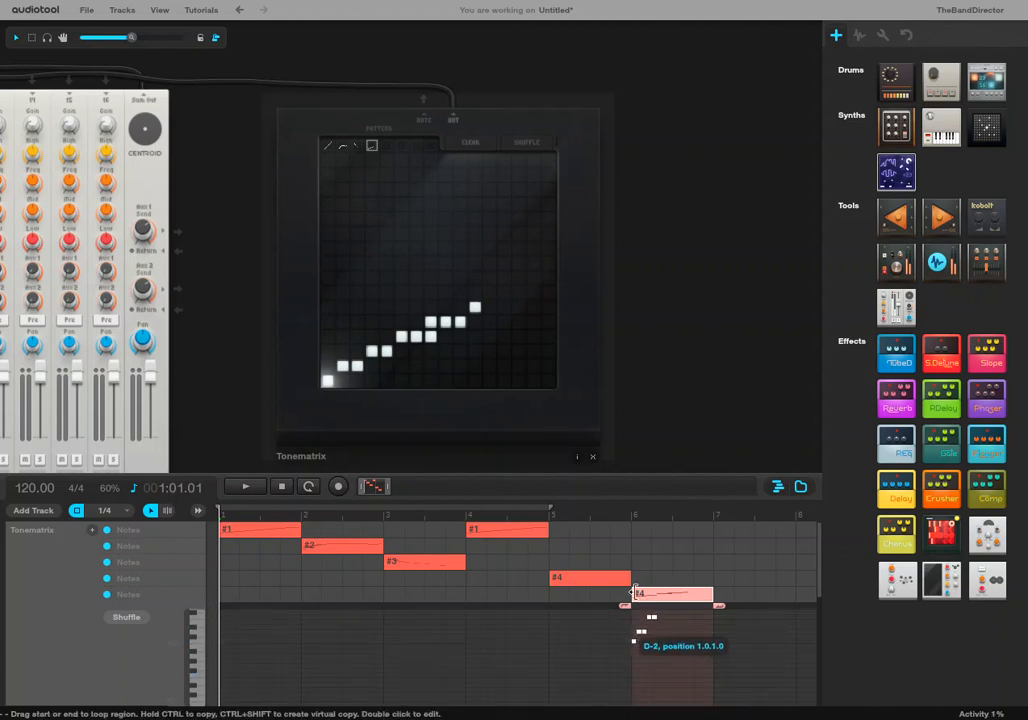
- Play the arrangement from the beginning and switch the Tonematrix to its empty fifth pattern
key("space")
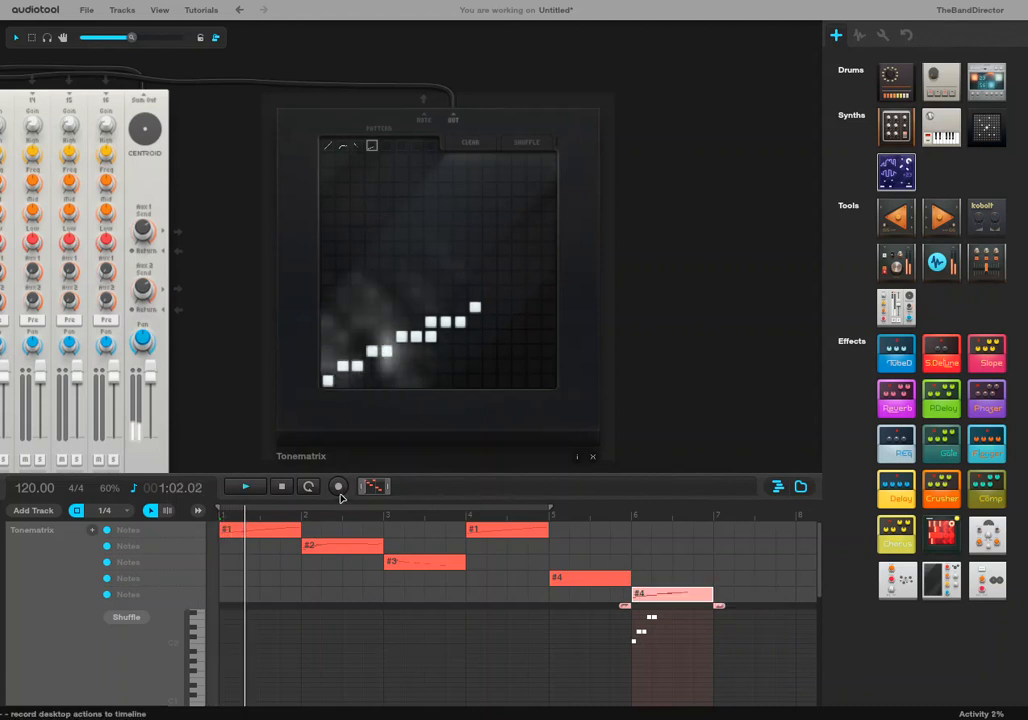
left_click(389, 146)
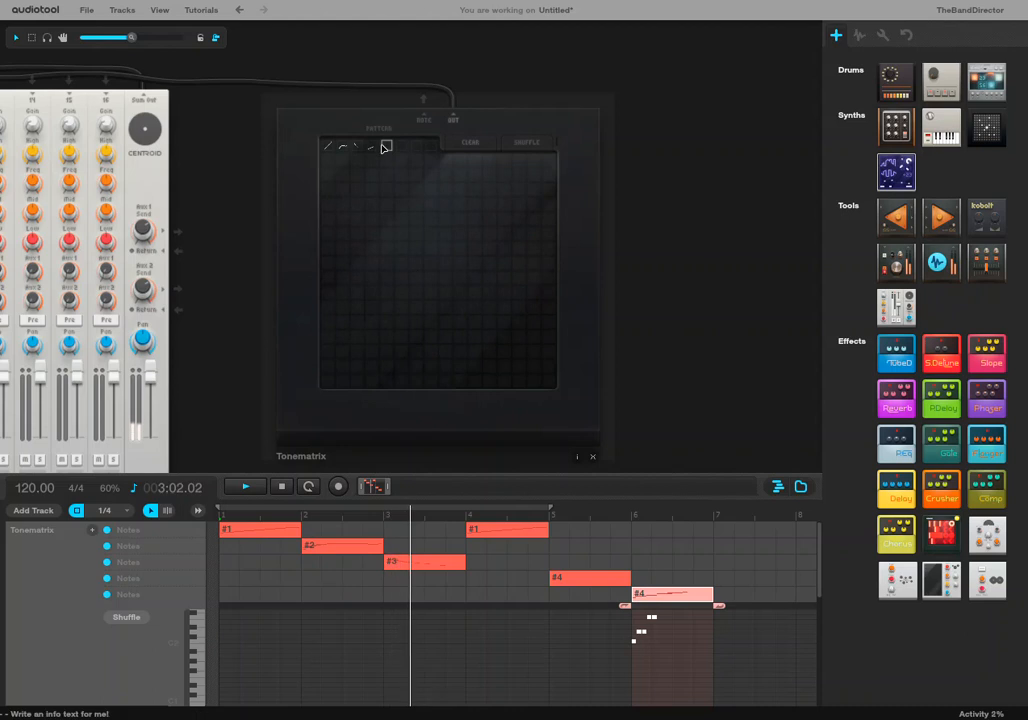
- Draw a looping figure of notes in the fifth pattern during playback and clear the pattern
mouse_move(340, 328)
left_mouse_down()
mouse_move(500, 285)
mouse_move(435, 172)
left_mouse_up()
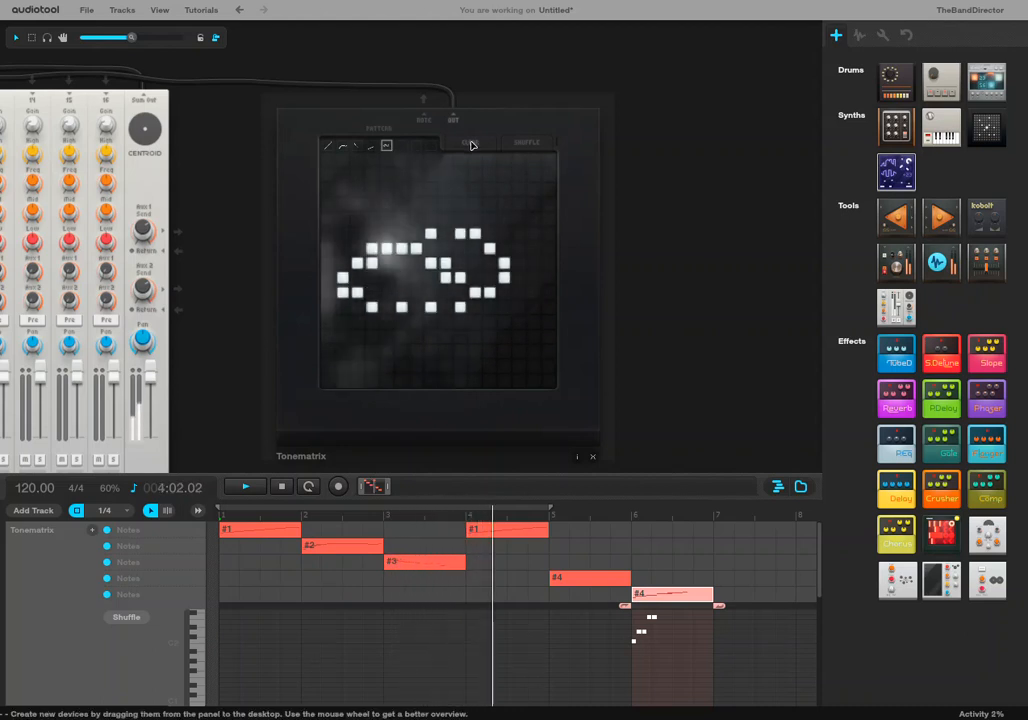
left_click(470, 143)
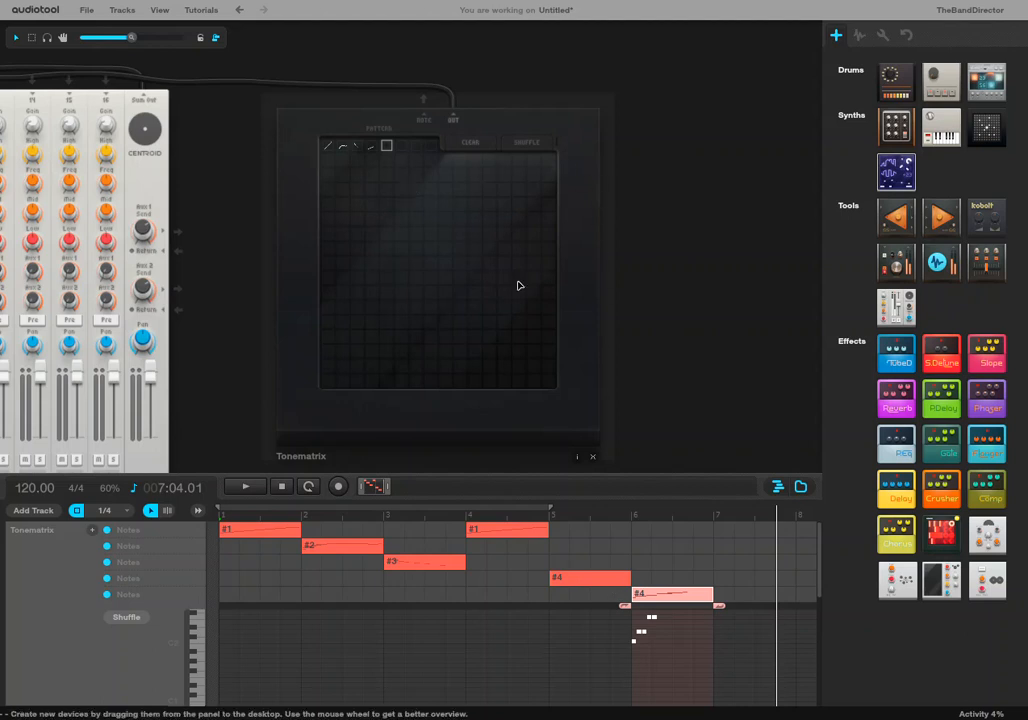
scroll(547, 321, "down", 2)
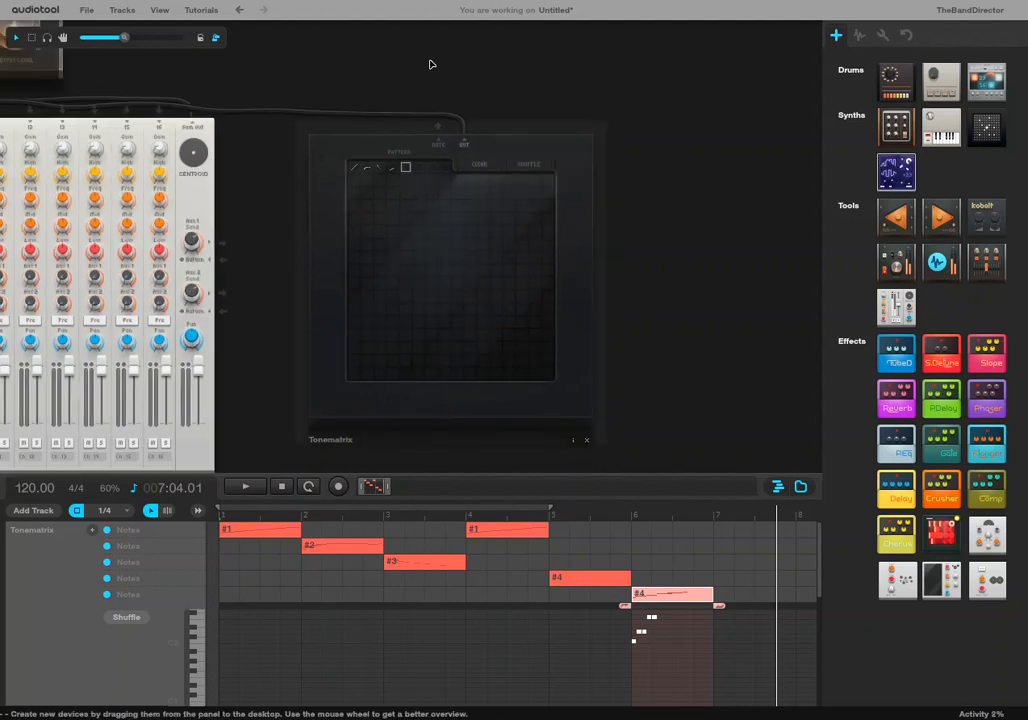